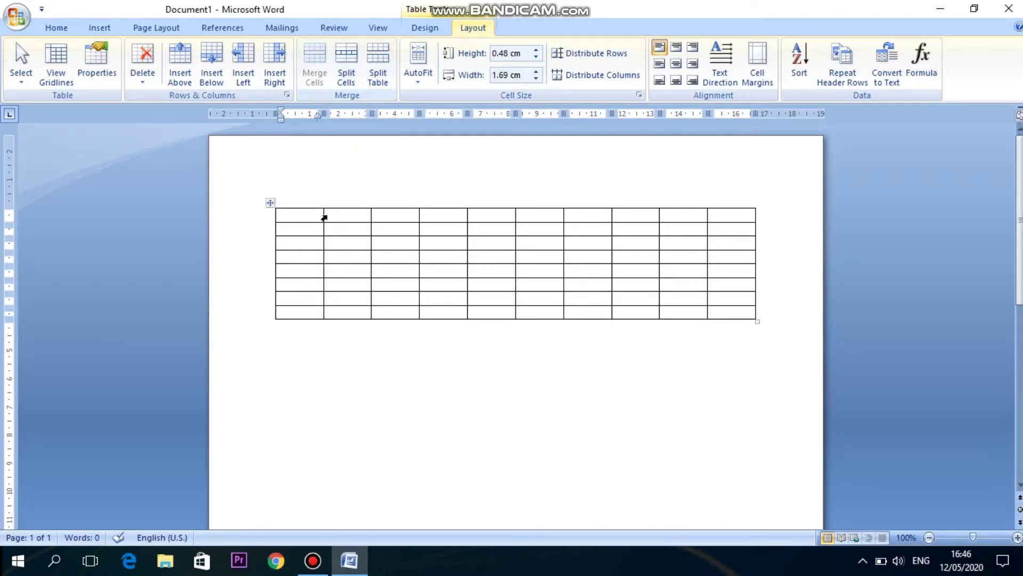
left_click_drag(321, 218, 326, 217)
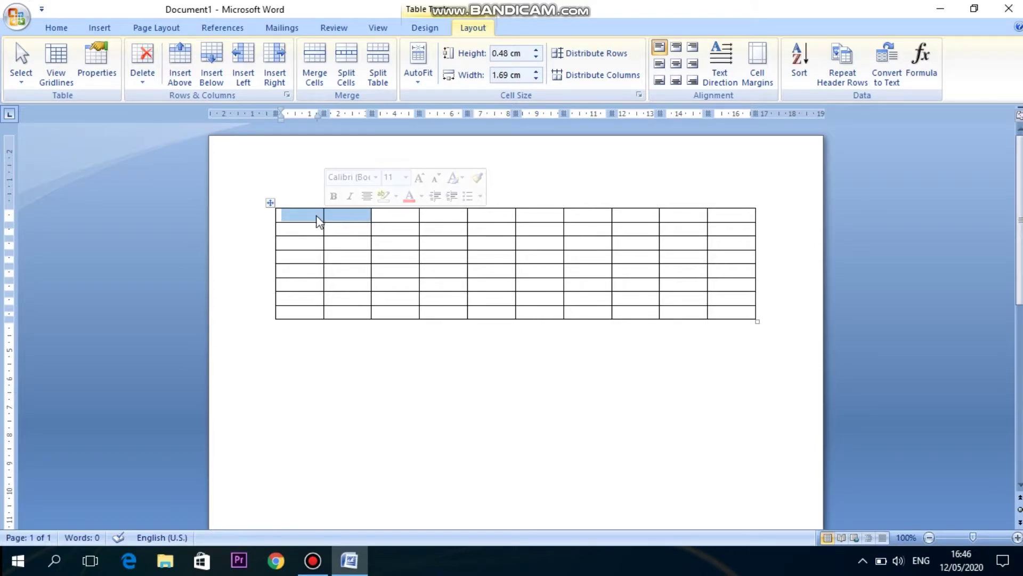
left_click(327, 217)
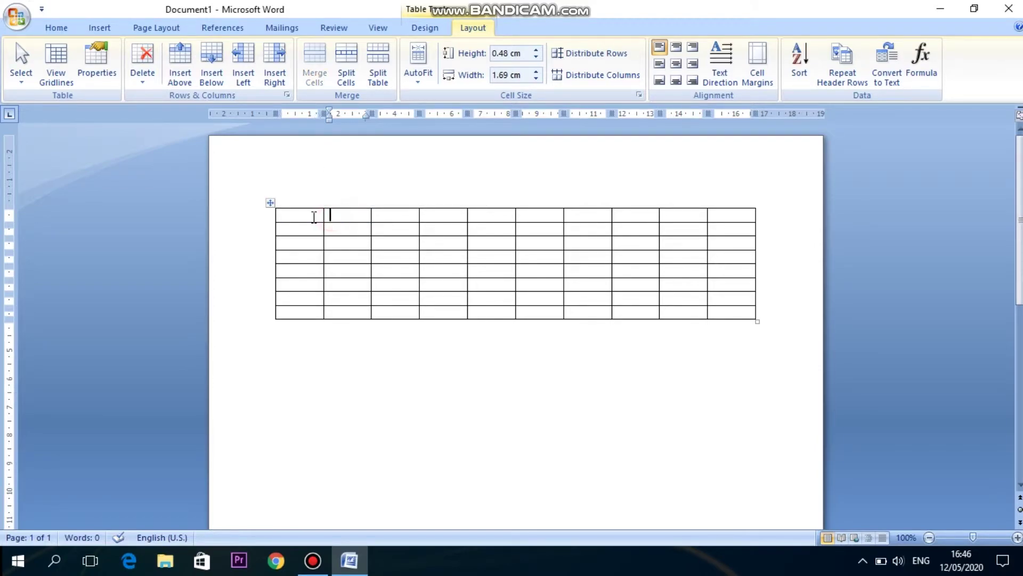
left_click_drag(310, 216, 530, 219)
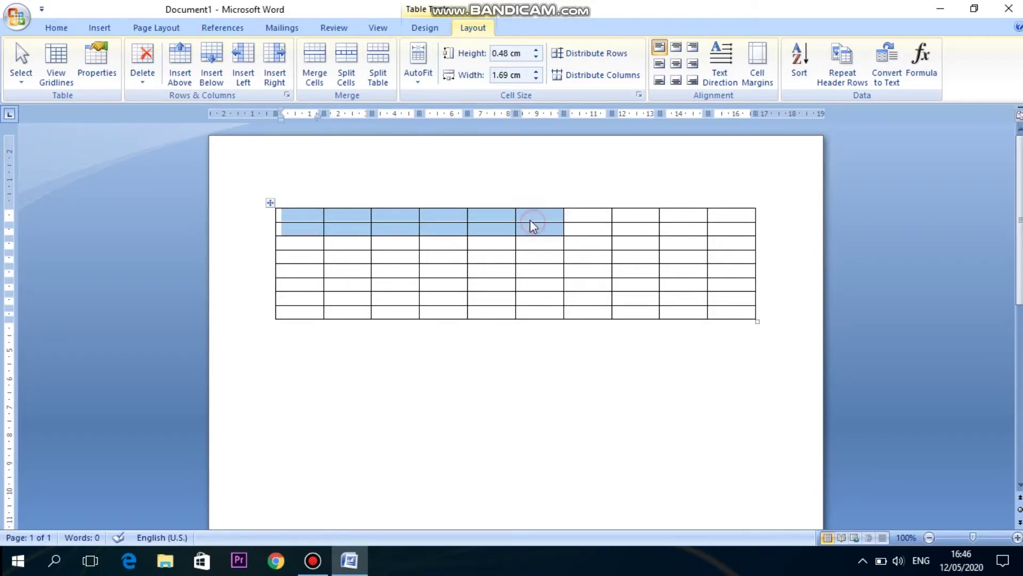
left_click(530, 219)
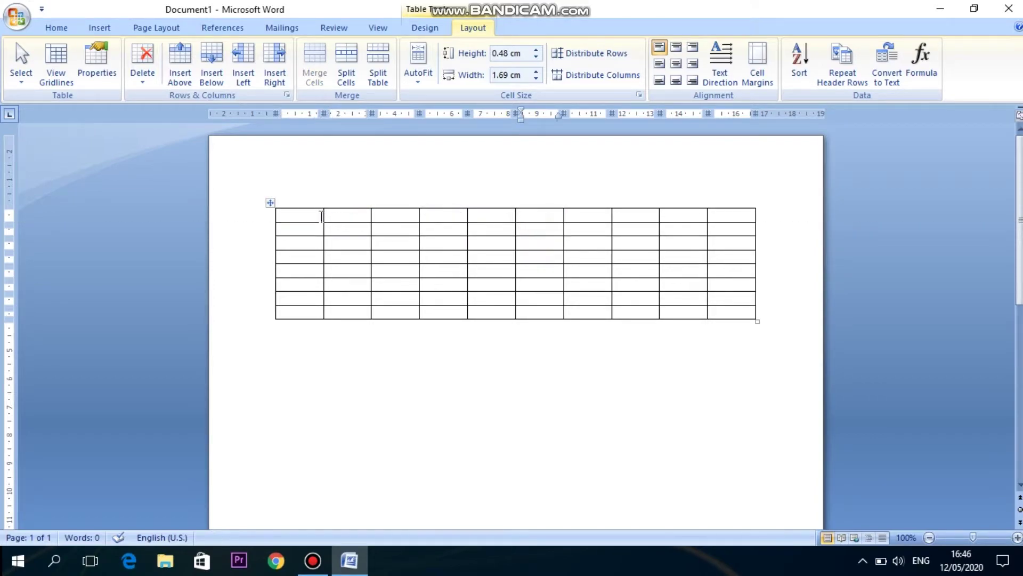
left_click_drag(317, 215, 710, 221)
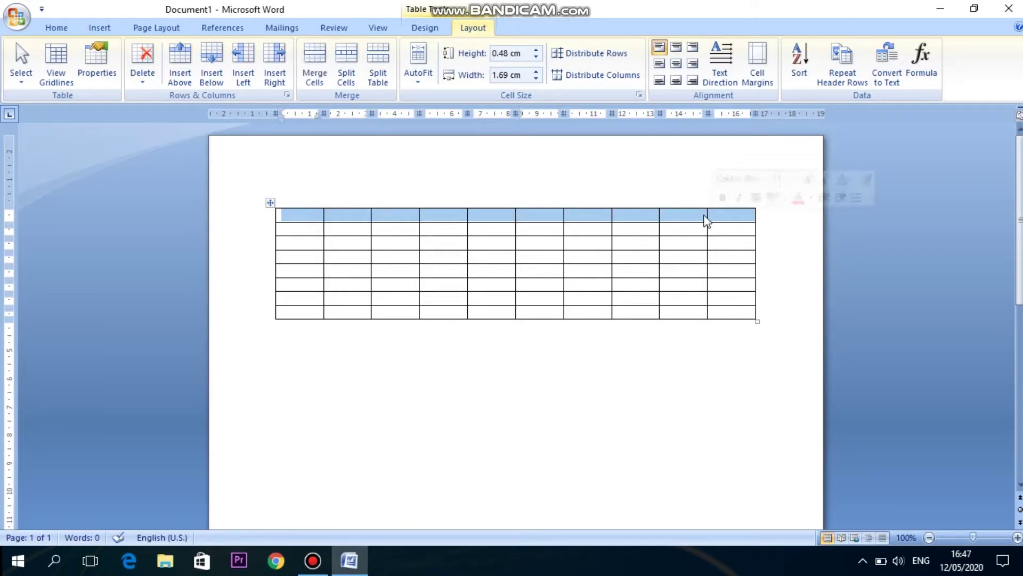
left_click(314, 217)
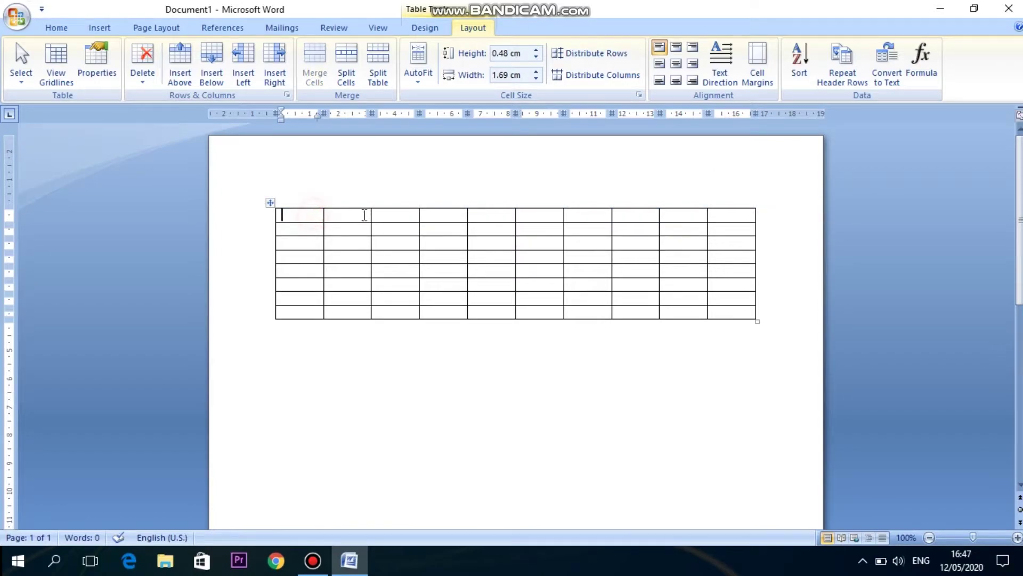
left_click(358, 215)
left_click(396, 216)
left_click(445, 216)
- Merge all cells in the table's top row and enter "Zee learning point youtube channel" in the merged cell
left_click_drag(301, 218, 718, 220)
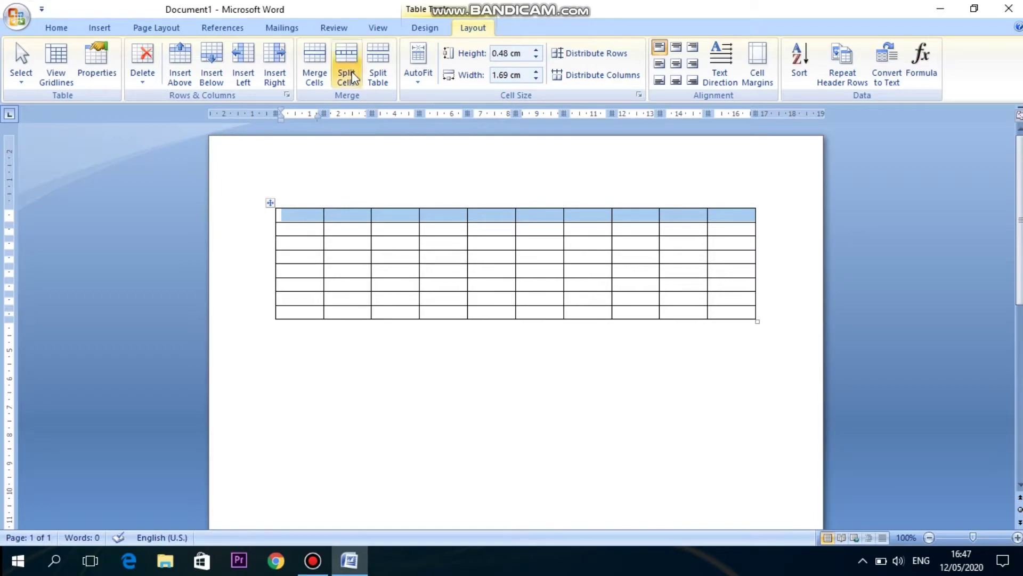
left_click(309, 68)
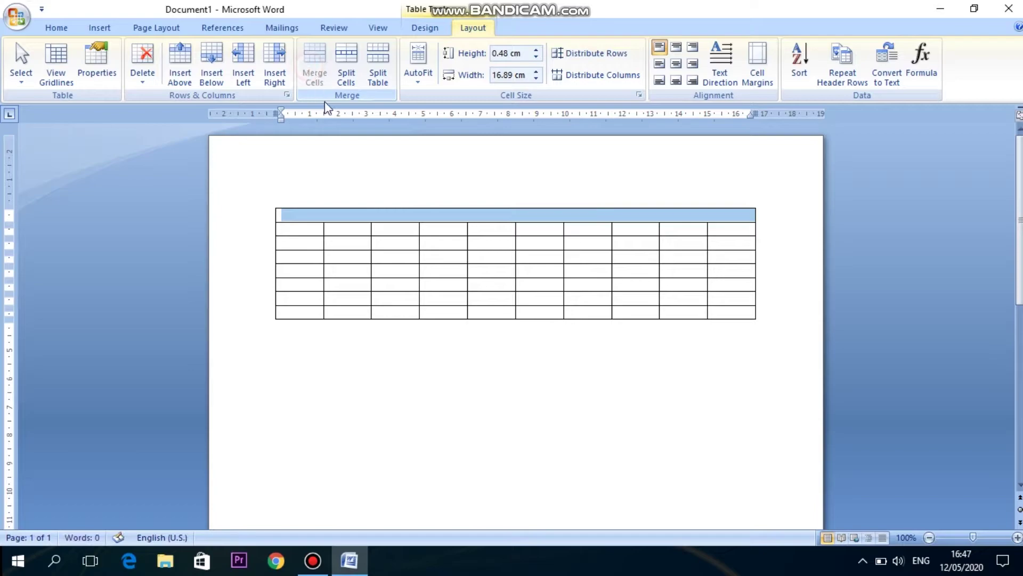
left_click(418, 217)
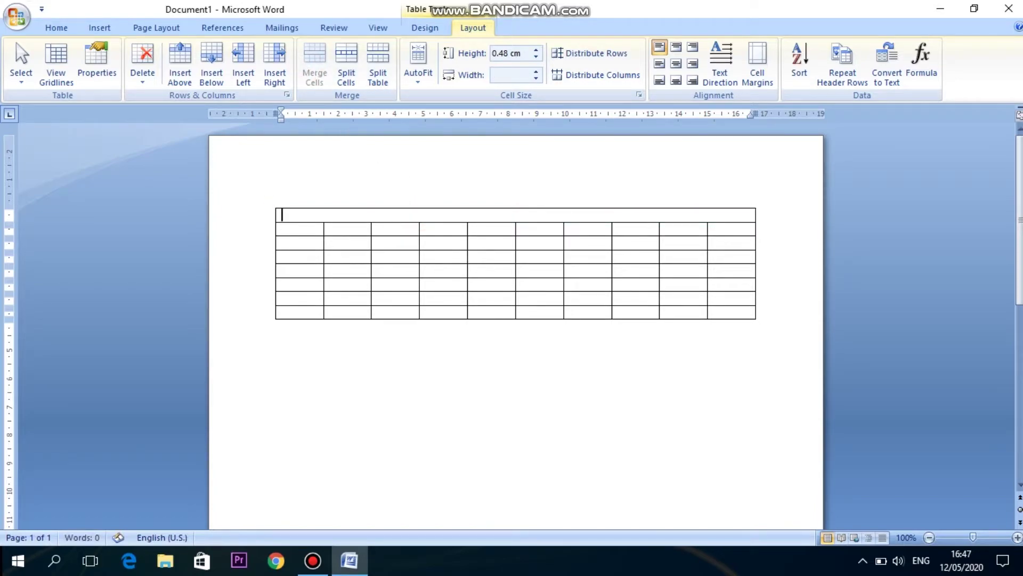
type("Zee learning point")
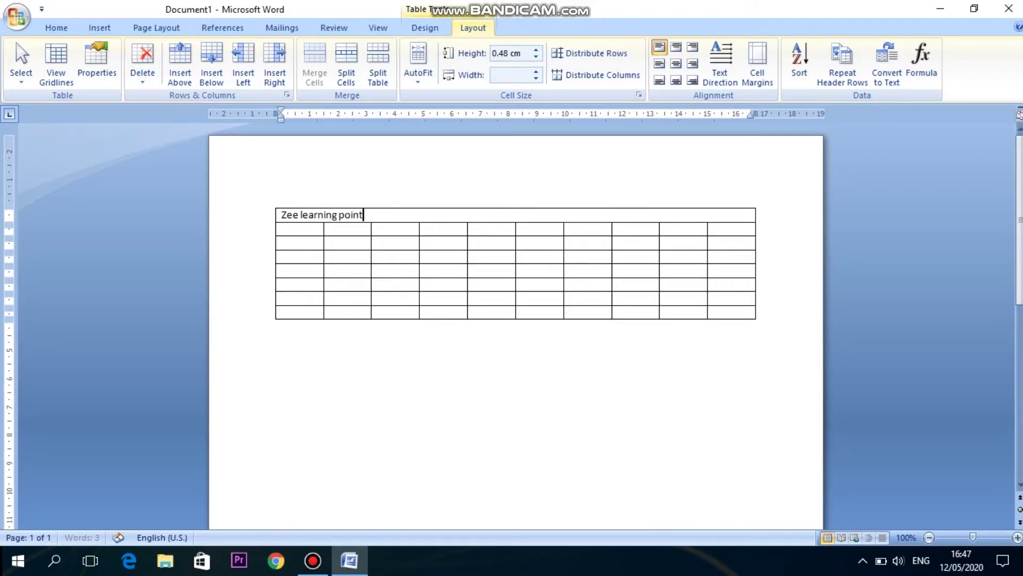
type(" youtube channe")
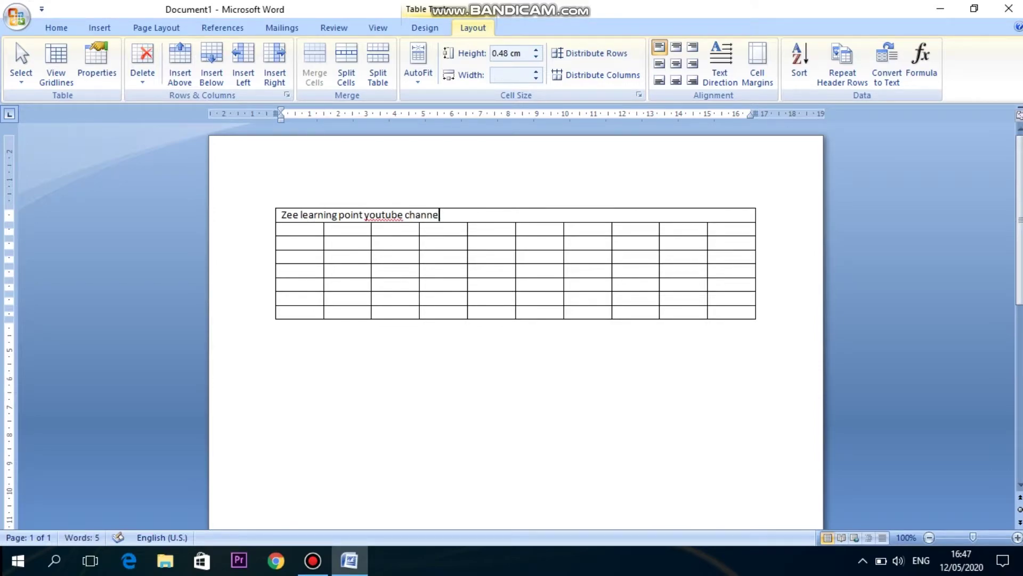
type("l")
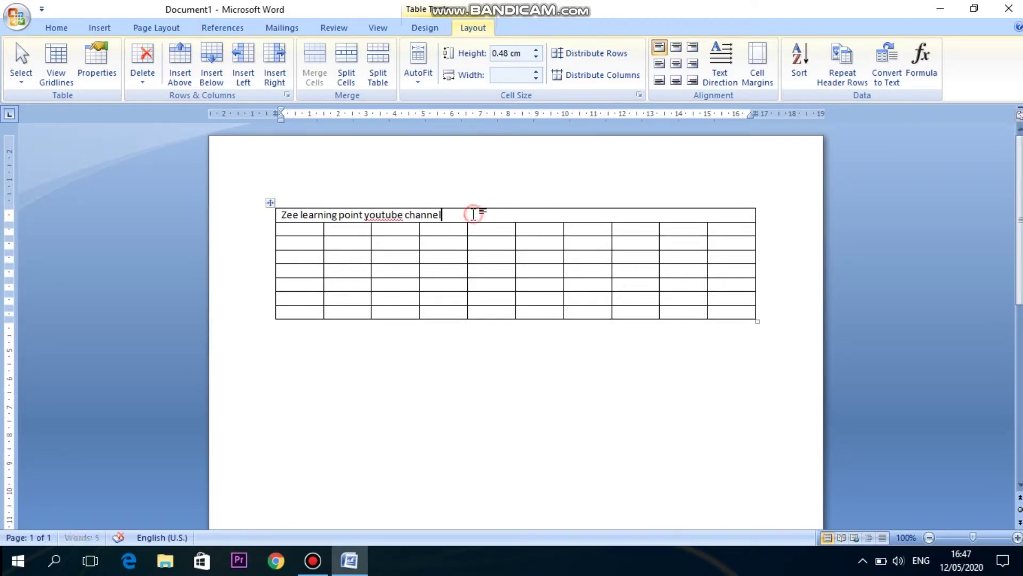
left_click(501, 219)
left_click(506, 215)
double_click(506, 216)
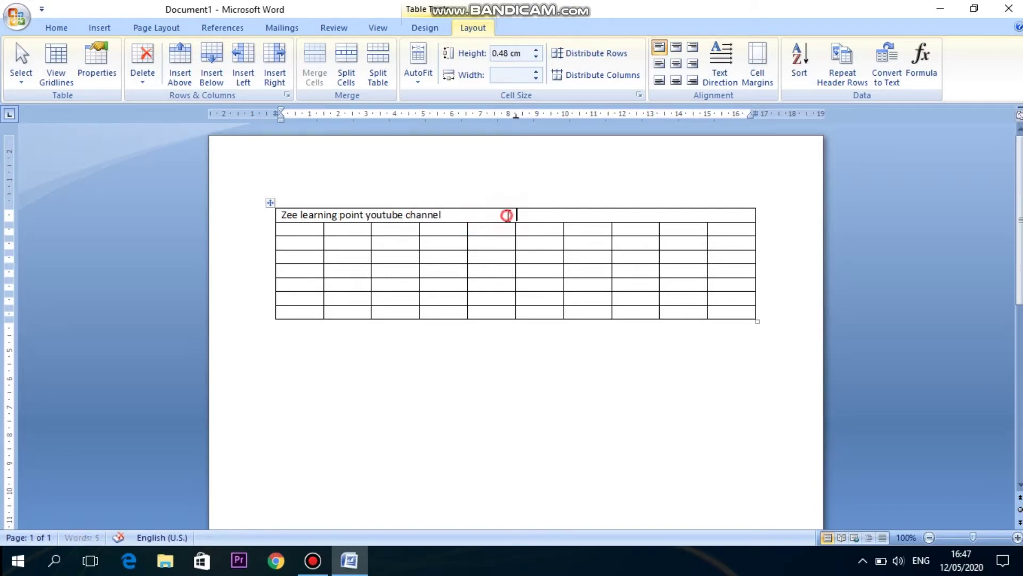
- Split the last cell of the table's sixth row into 2 columns and 2 rows
left_click(286, 231)
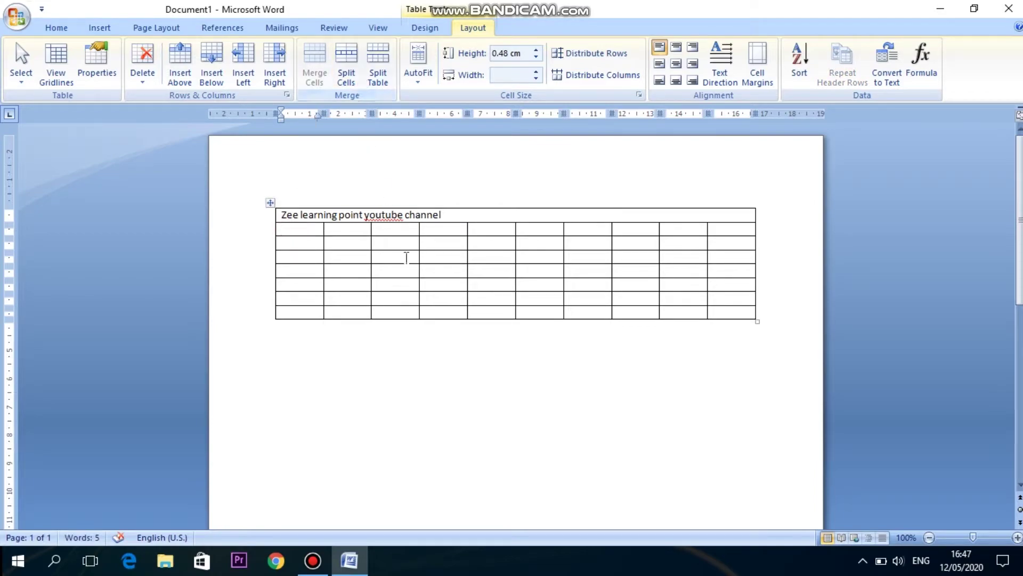
left_click(718, 287)
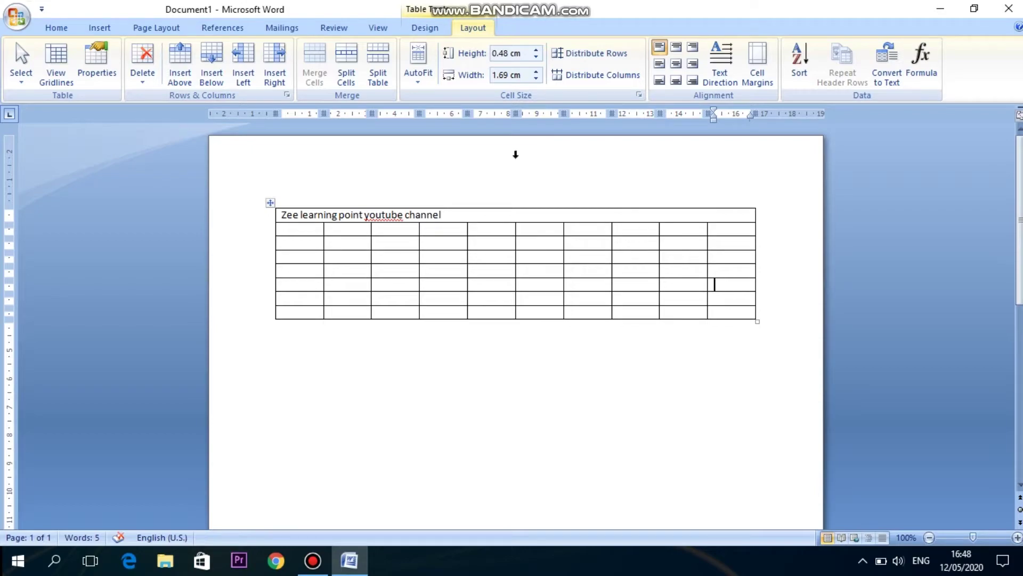
left_click(342, 72)
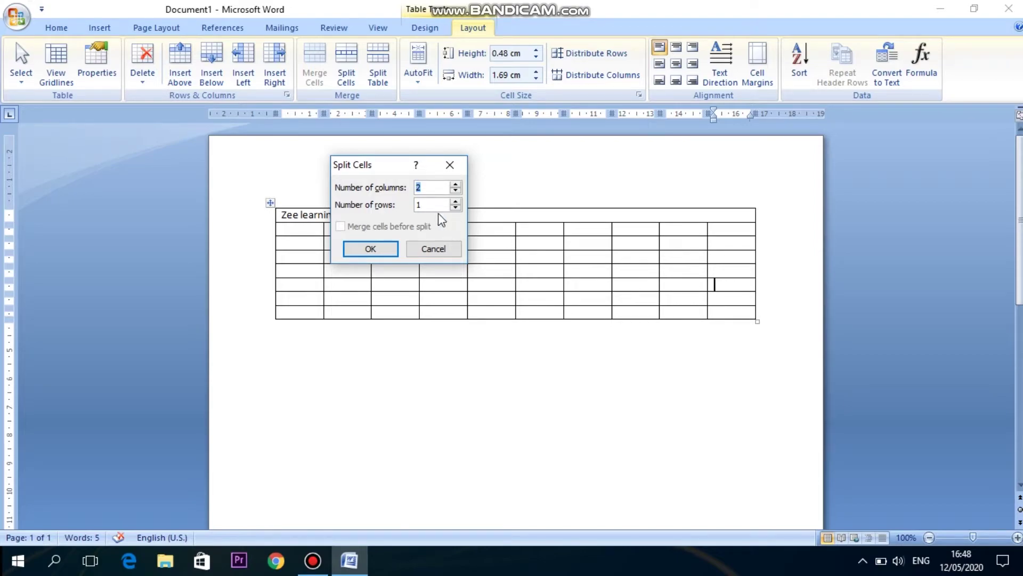
key("Tab")
left_click(424, 204)
double_click(427, 203)
type("2")
left_click(370, 250)
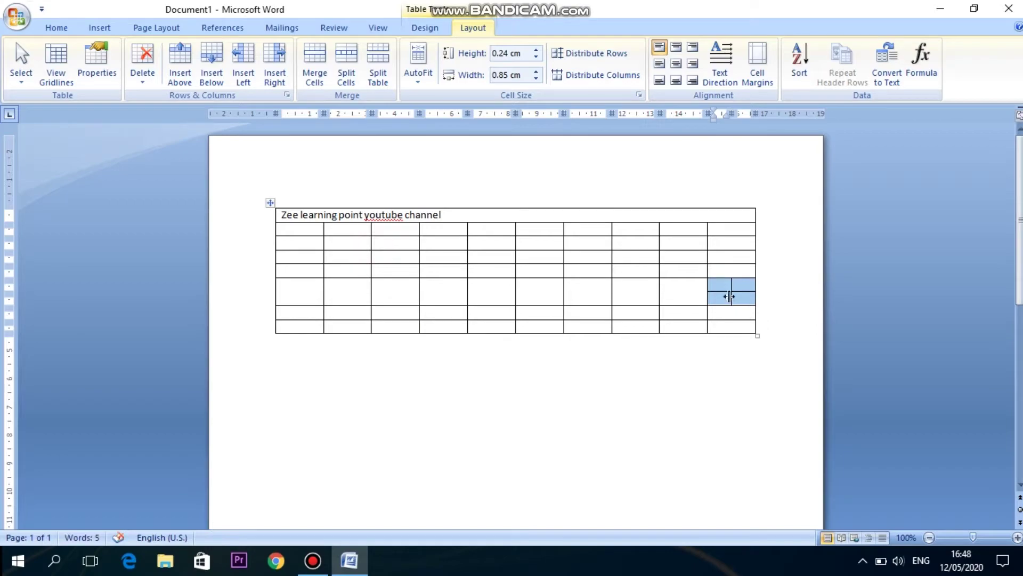
- Check each of the four small cells made by the split and undo the cell split
left_click_drag(723, 283, 751, 294)
left_click(720, 299)
left_click(742, 295)
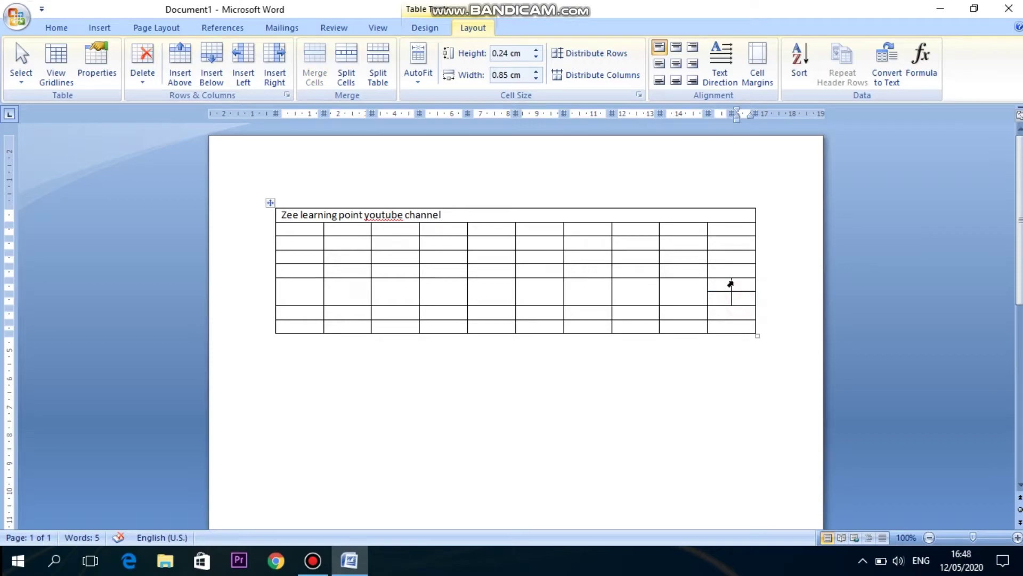
left_click(723, 285)
left_click(737, 285)
left_click(721, 297)
left_click(747, 298)
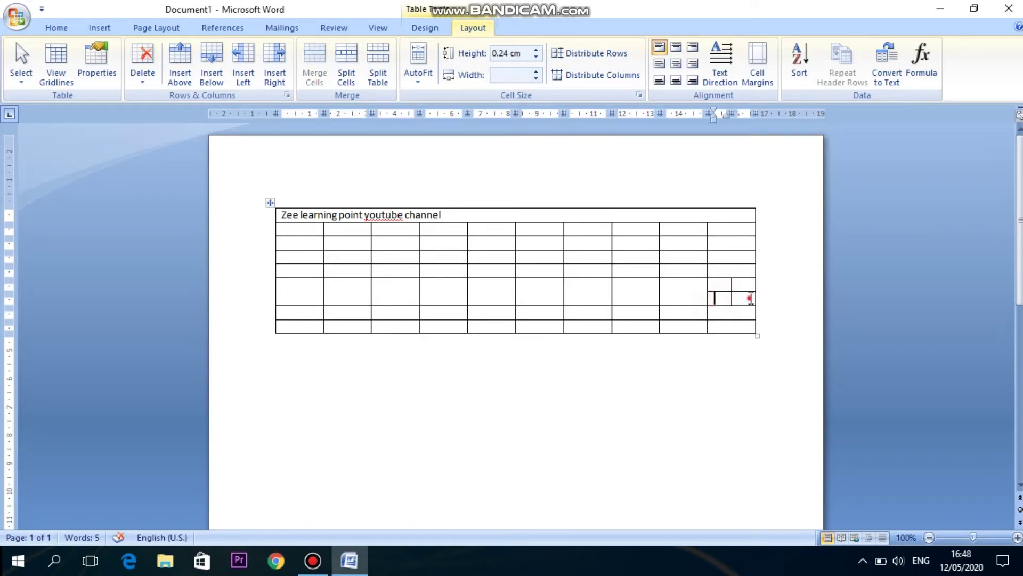
left_click(722, 284)
left_click(748, 287)
left_click(743, 296)
left_click(709, 297)
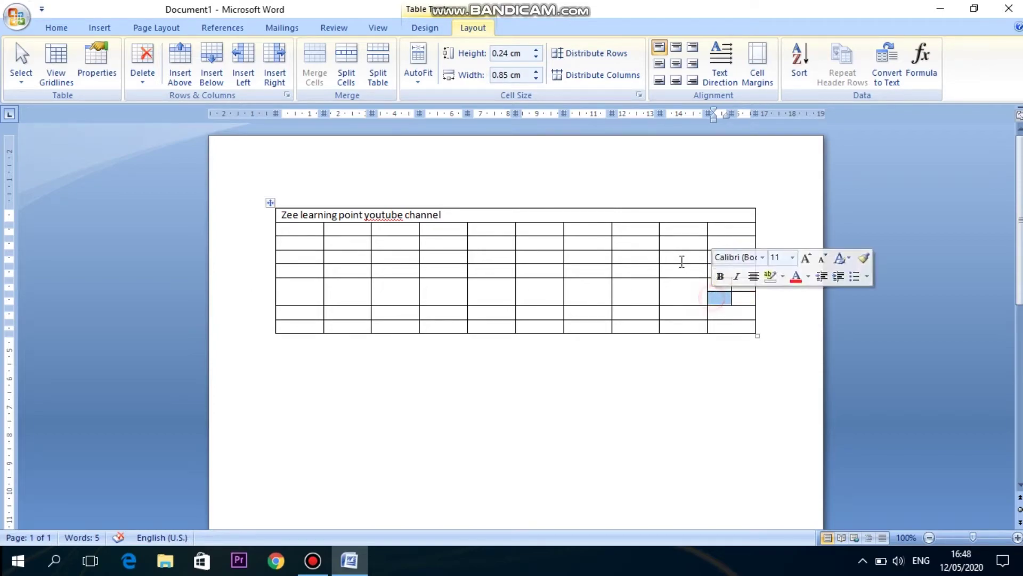
key("ctrl+z")
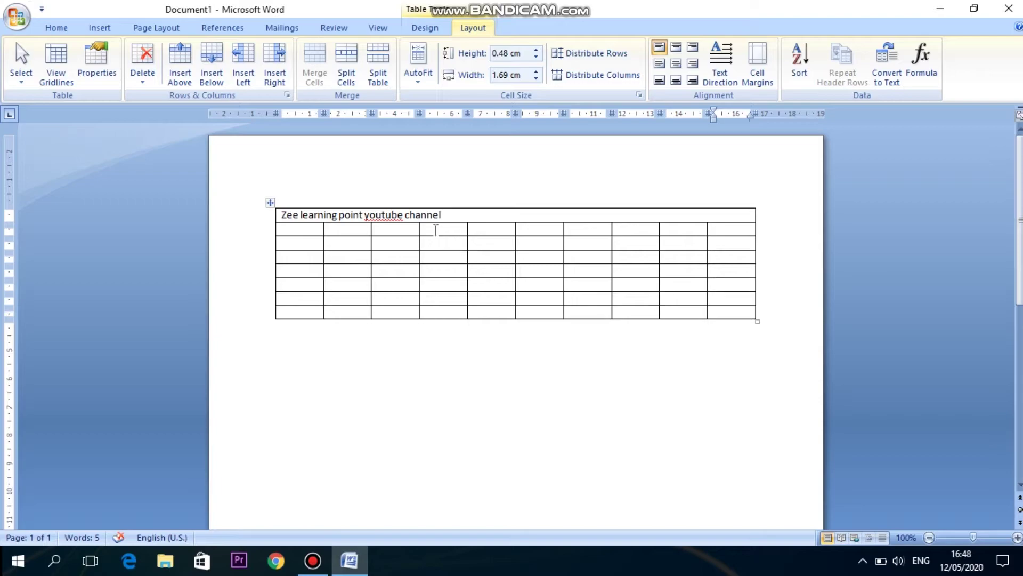
- Fill the first seven cells of the fifth row with the sample text Dyjhghlk., ghfjhm, hvbnbm, Hnb, Vnb jn, Hbn h and mn
left_click(317, 268)
type("Dyjhghlk.")
key("Tab")
type("ghfjhm")
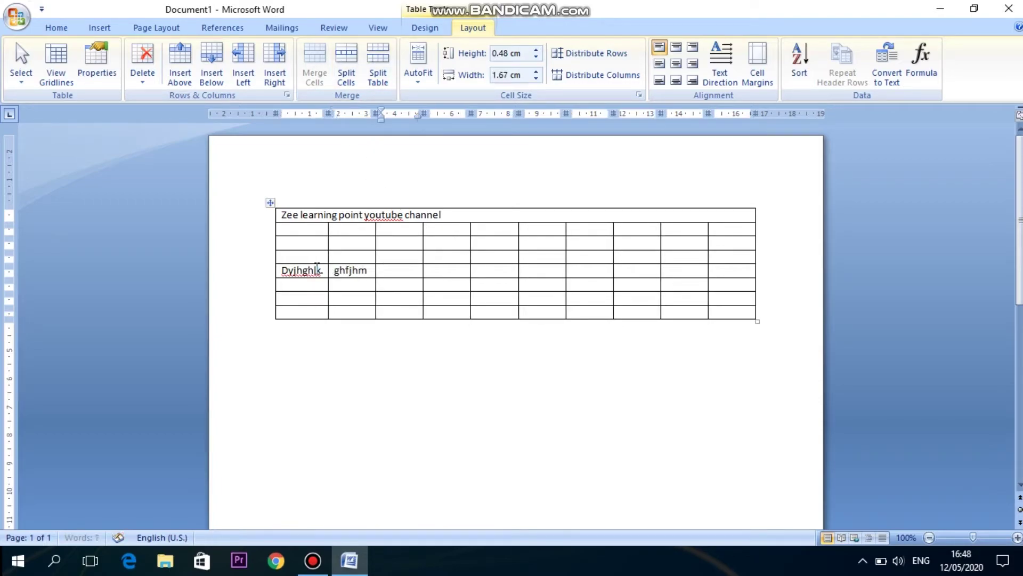
key("Tab")
type("hvbnbm")
key("Tab")
type("Hnb")
key("Tab")
type("Vnb jn")
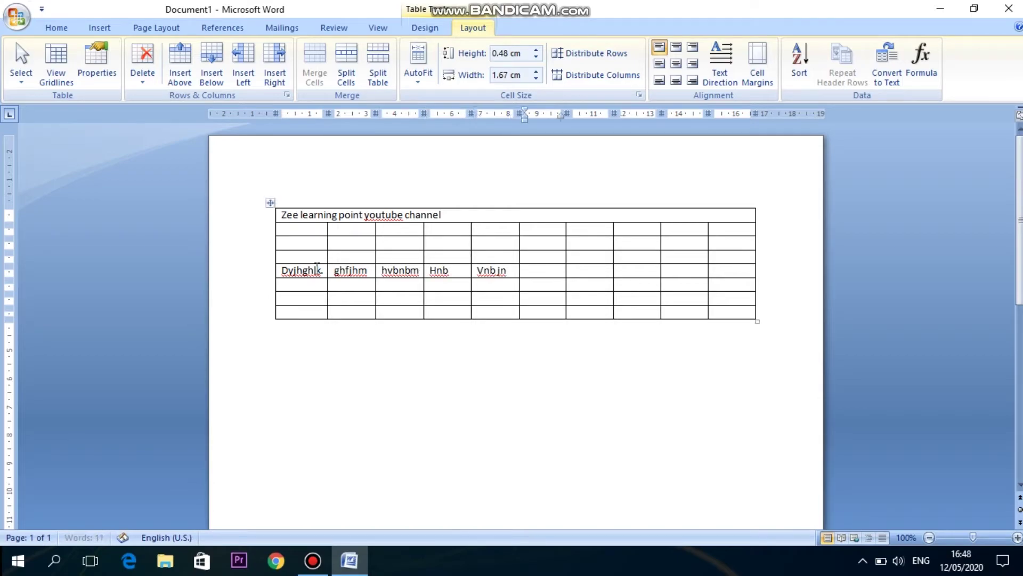
key("Tab")
type("Hbn h")
key("Tab")
type("mn")
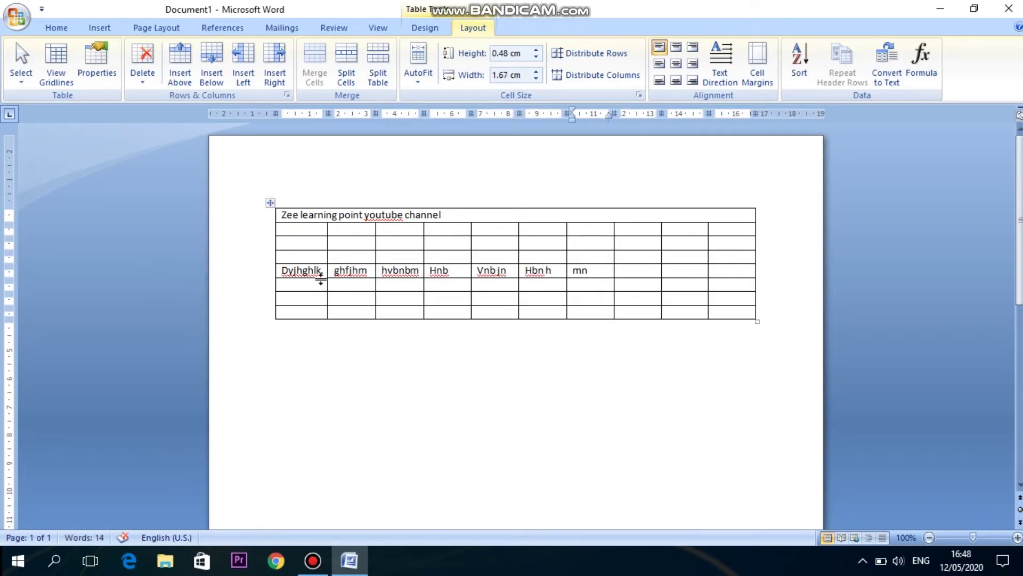
- Split the table in two above the sixth row and check a cell in each part
left_click(321, 285)
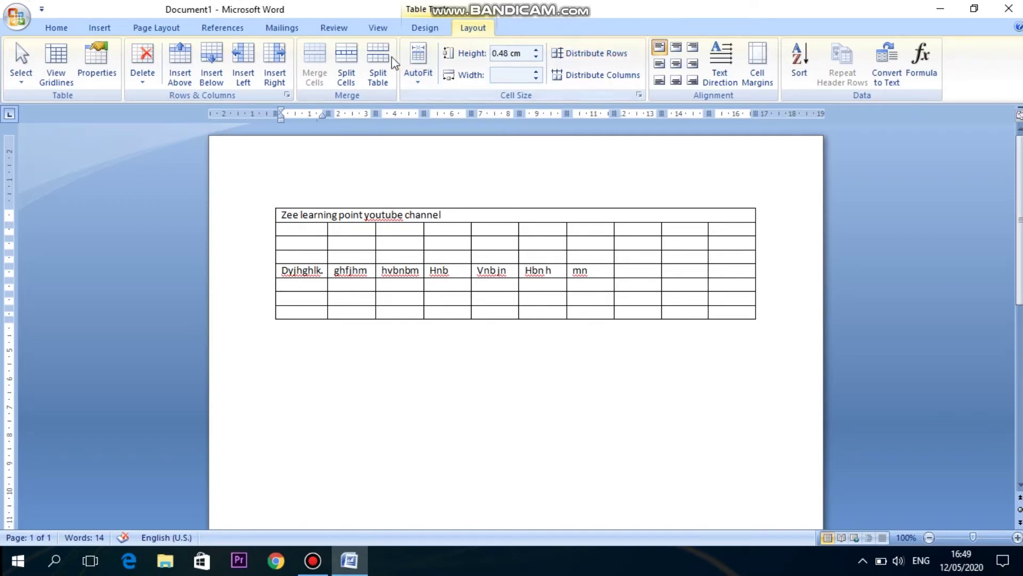
left_click(378, 60)
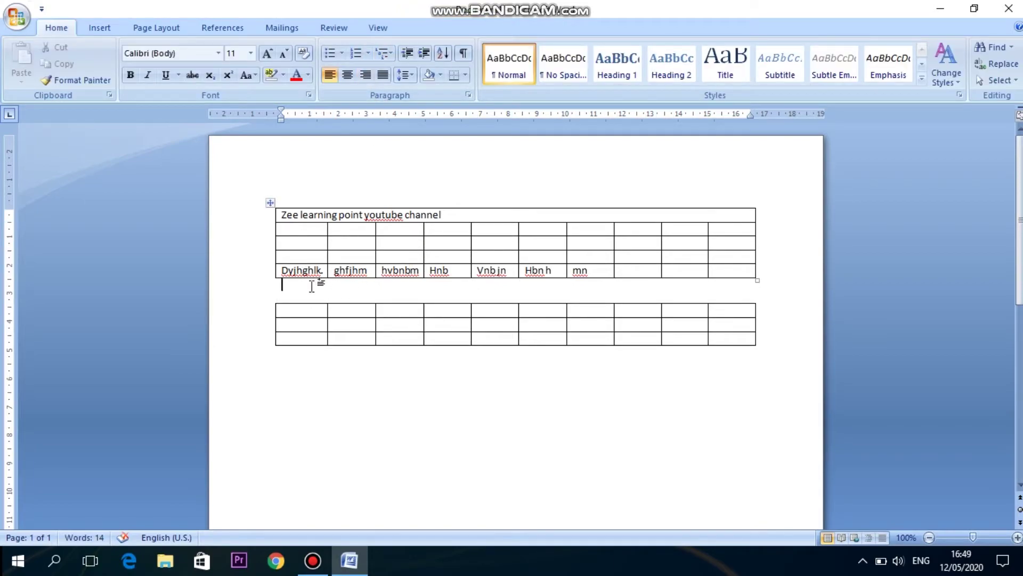
left_click(321, 315)
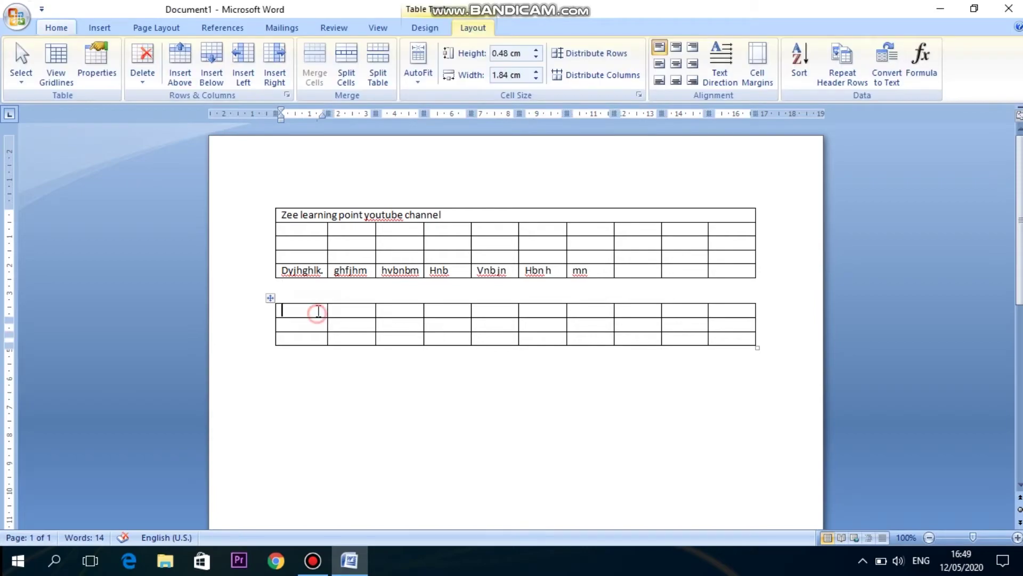
left_click(307, 270)
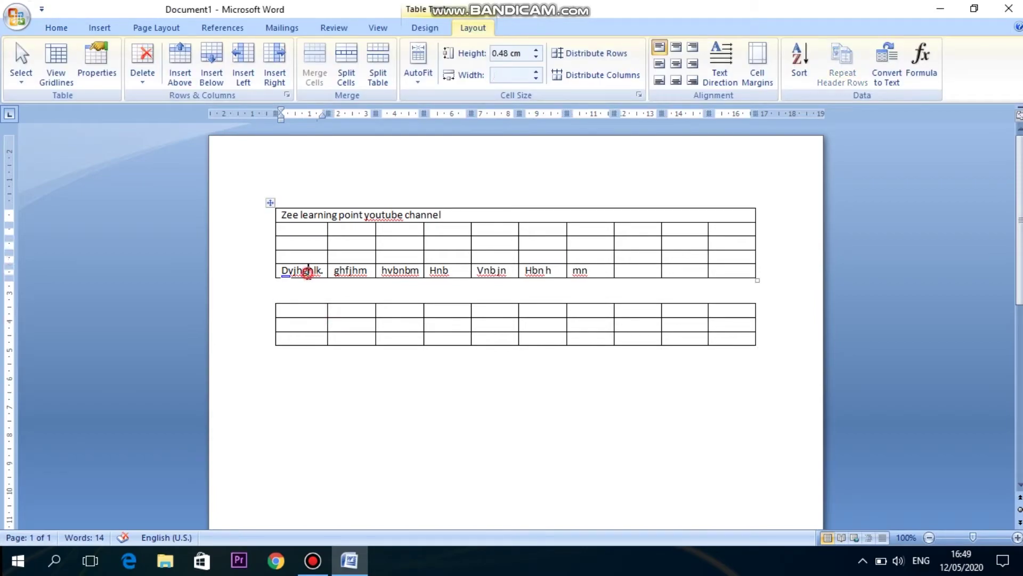
- Rejoin the two tables by deleting the blank line between them
left_click(331, 288)
key("Delete")
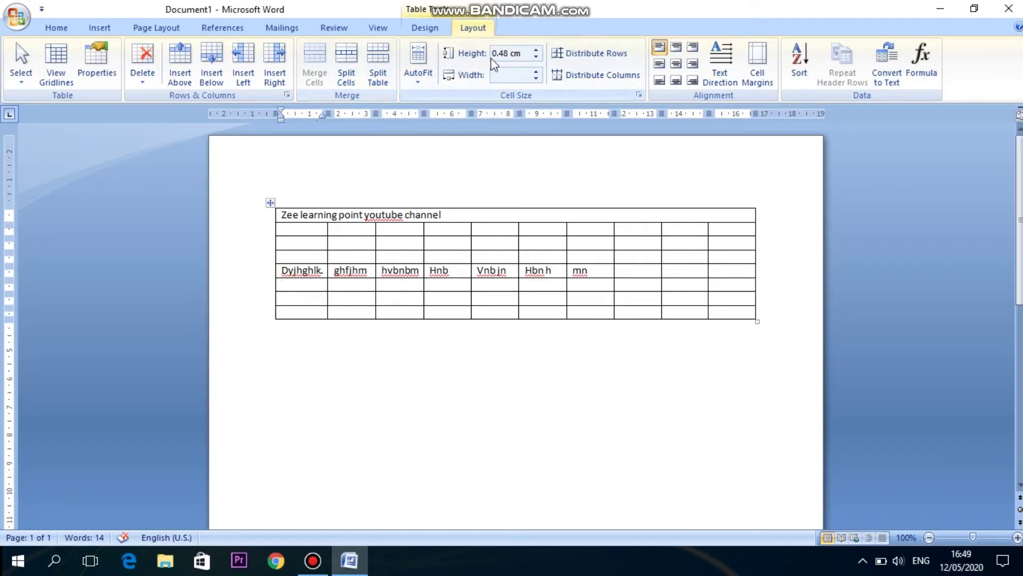
- Increase the height of the table's second row to 1.1 cm
left_click(497, 76)
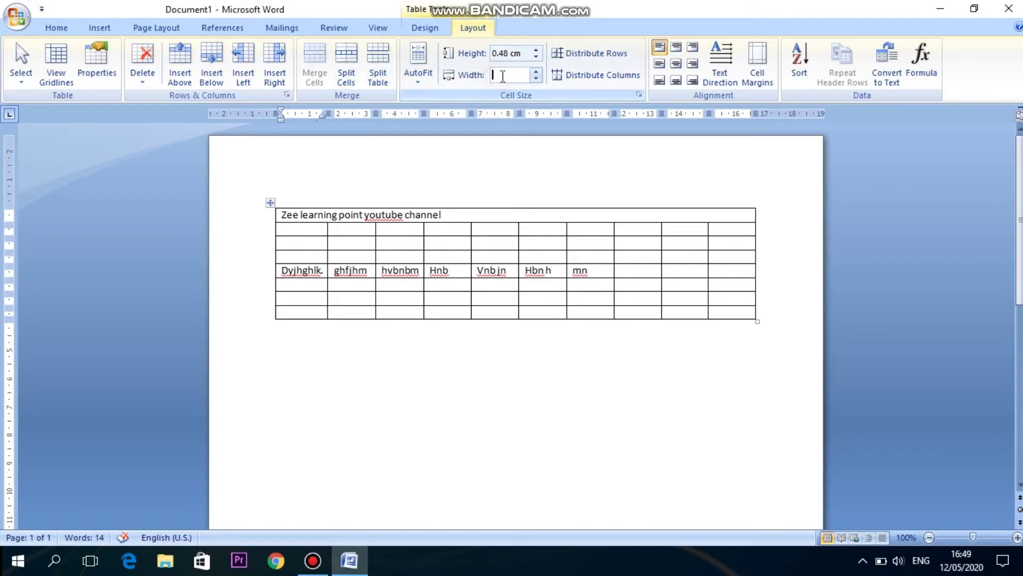
left_click(299, 230)
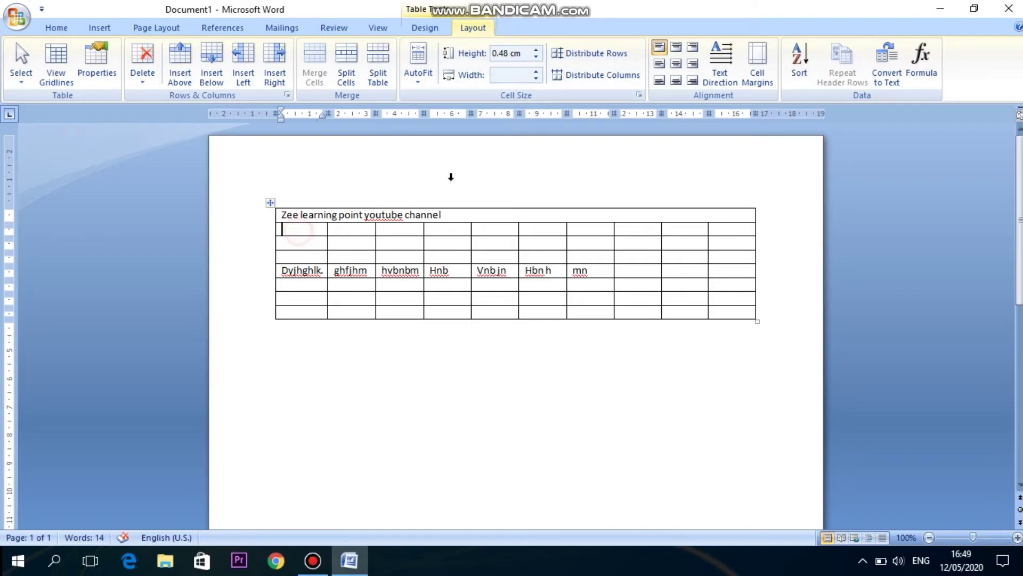
left_click(536, 50)
left_click(536, 50)
left_click(536, 51)
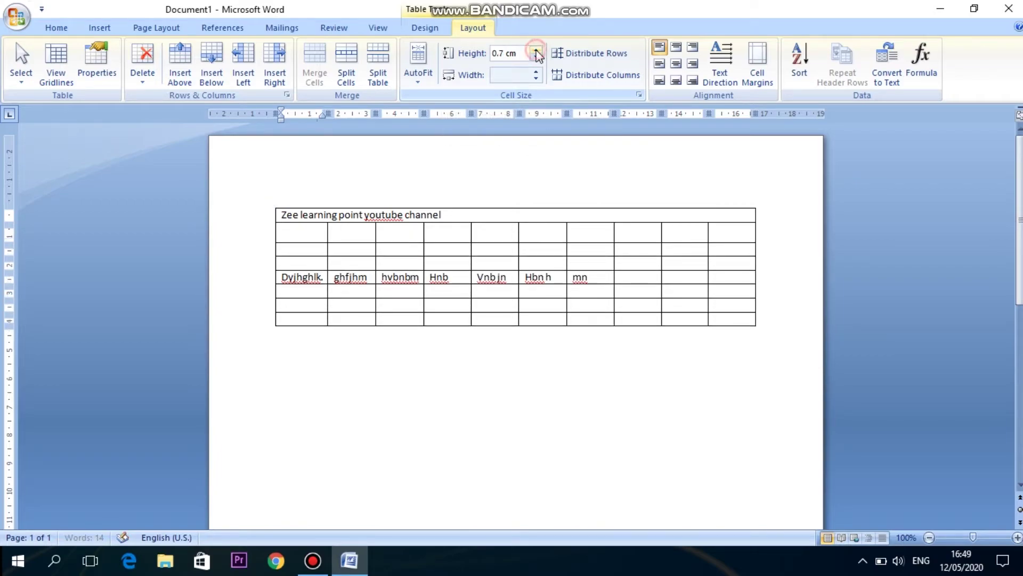
left_click(536, 50)
left_click(537, 50)
left_click(536, 51)
left_click(536, 51)
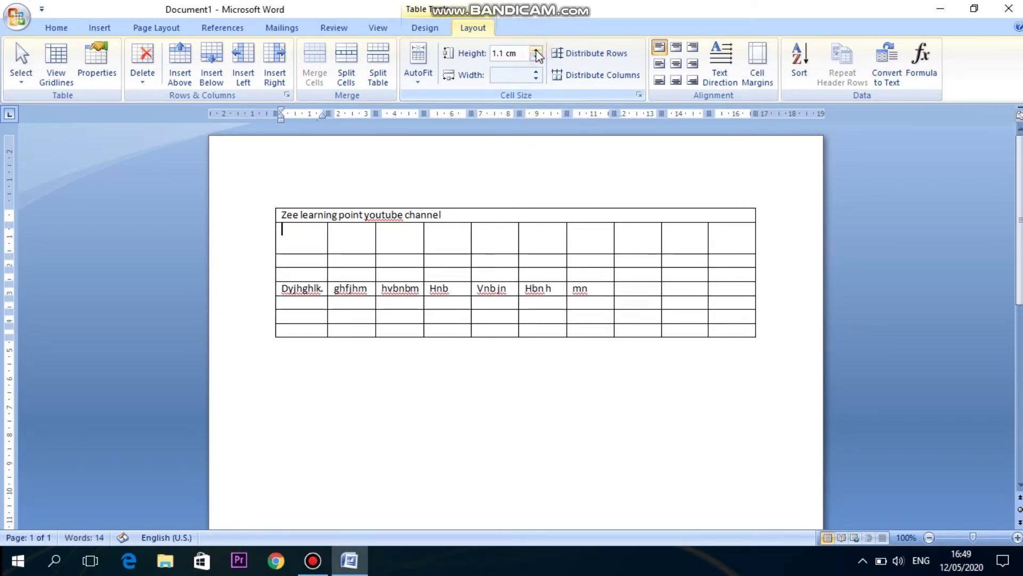
- Reduce the height of the table's second row to 0.5 cm
left_click(536, 56)
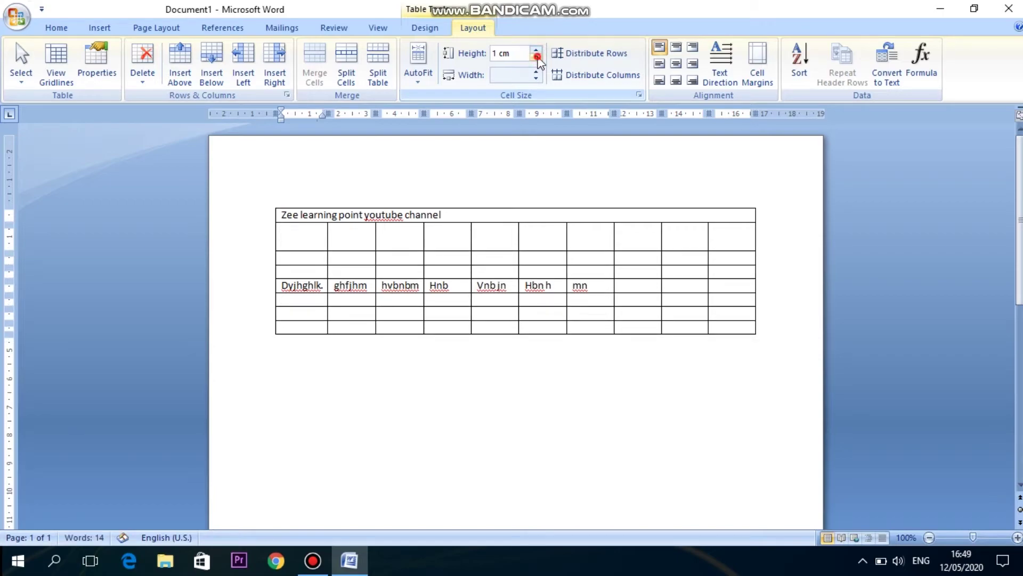
left_click(537, 56)
left_click(536, 57)
left_click(536, 56)
left_click(536, 56)
left_click(536, 56)
left_click(536, 57)
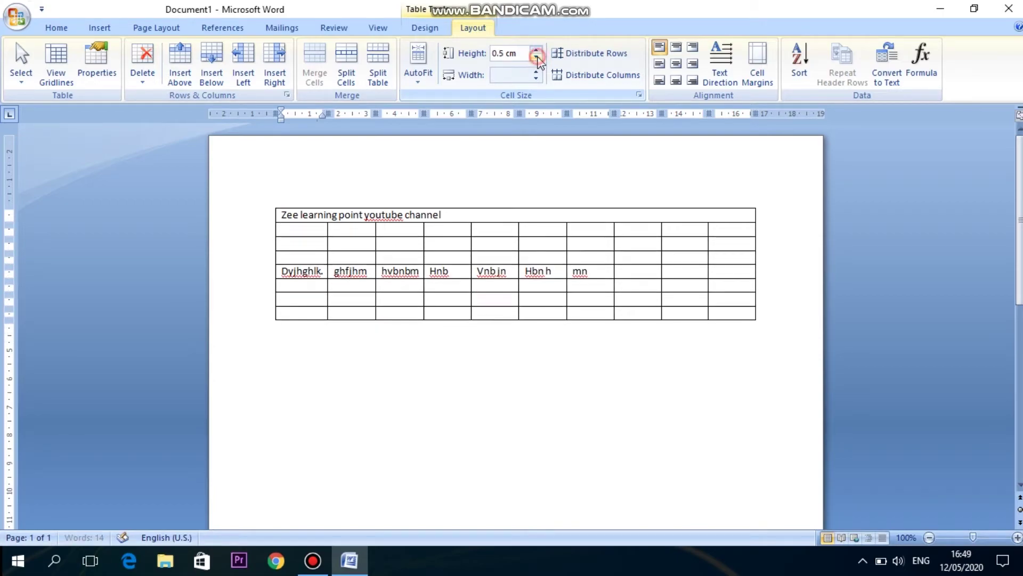
- Reduce the second row's height to 0.3 cm and widen the table's first column to about 3.9 cm
left_click(536, 56)
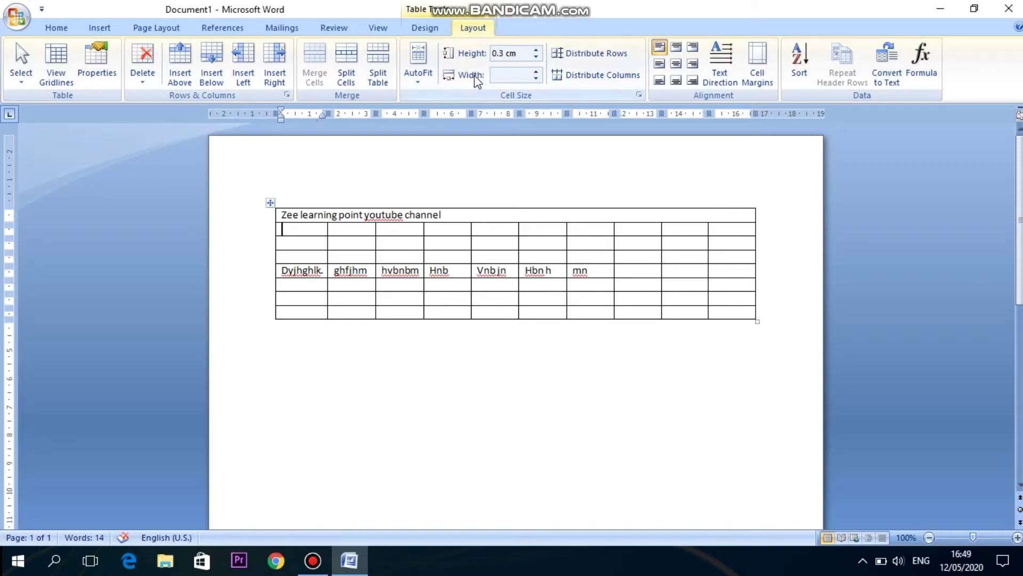
left_click(536, 72)
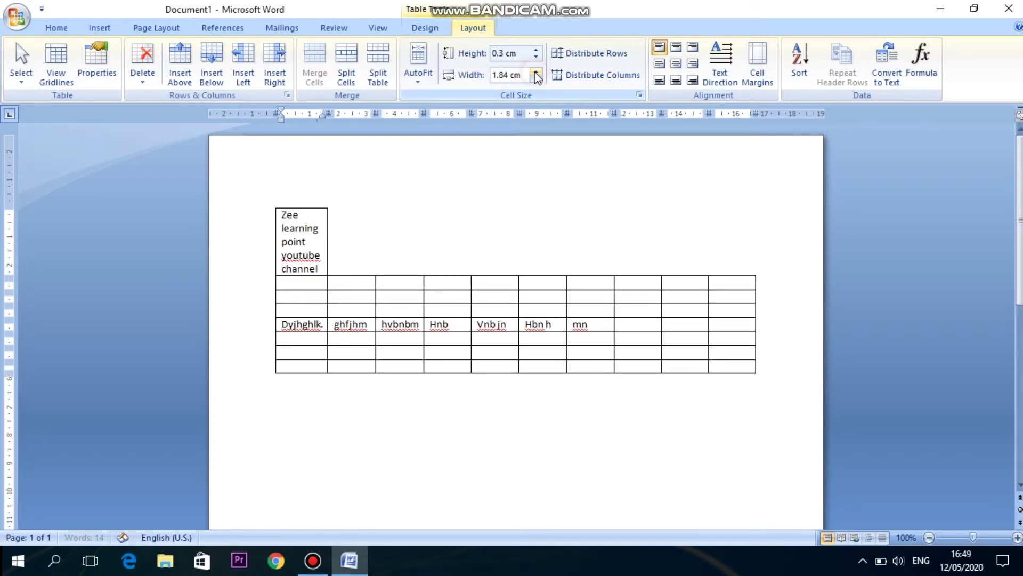
left_click(535, 73)
left_click(535, 73)
left_click(535, 71)
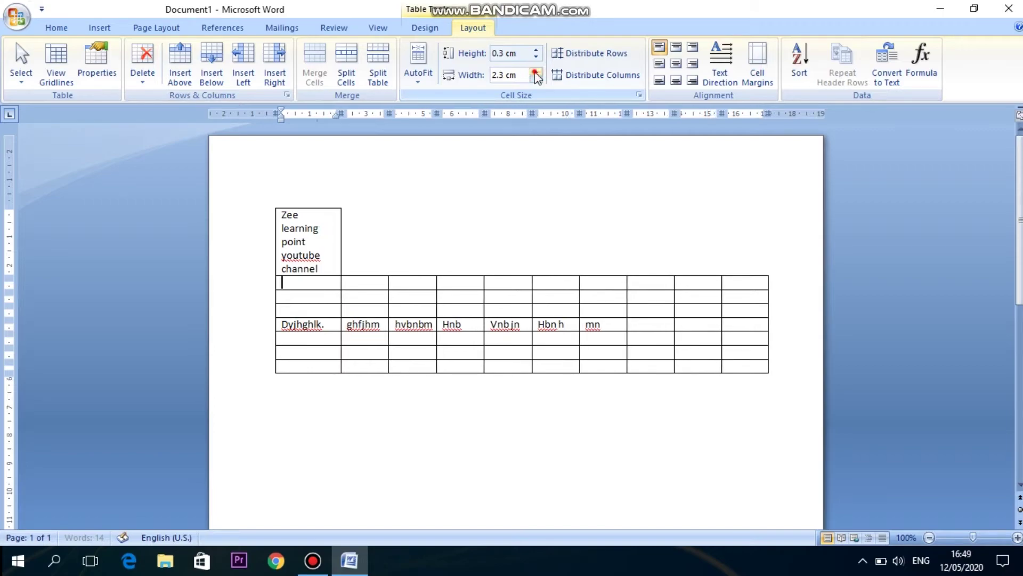
left_click(536, 72)
left_click(536, 71)
left_click(536, 71)
left_click(536, 72)
left_click(536, 71)
left_click(536, 72)
left_click(535, 72)
left_click(535, 71)
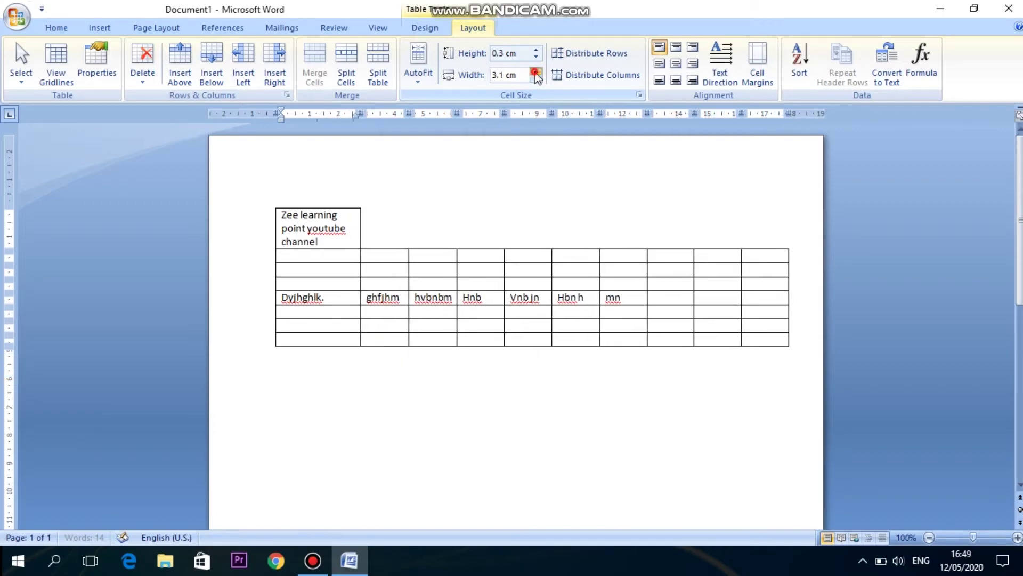
left_click(536, 72)
left_click(535, 72)
left_click(536, 72)
left_click(535, 72)
left_click(536, 71)
left_click(536, 71)
left_click(536, 71)
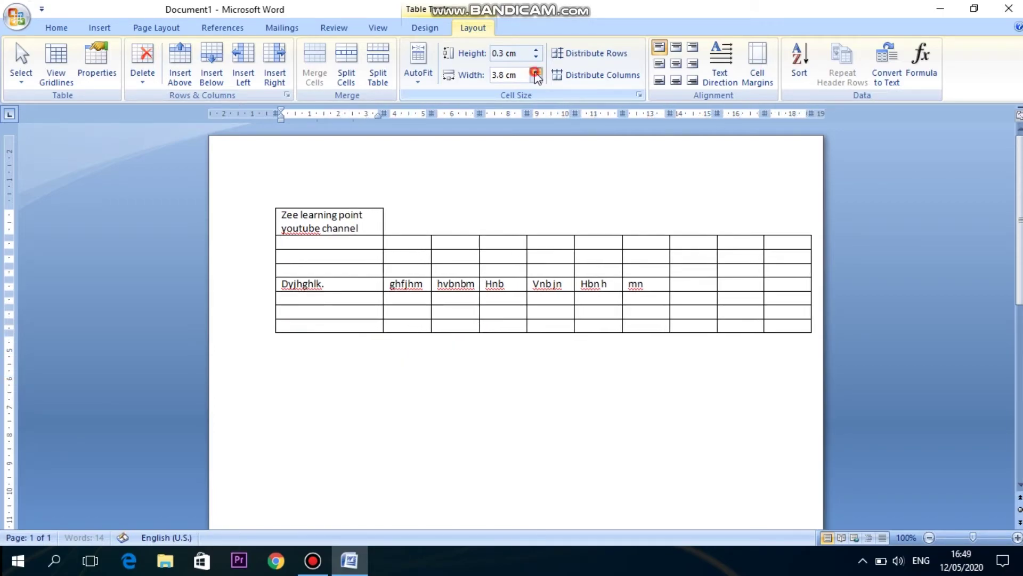
left_click(535, 71)
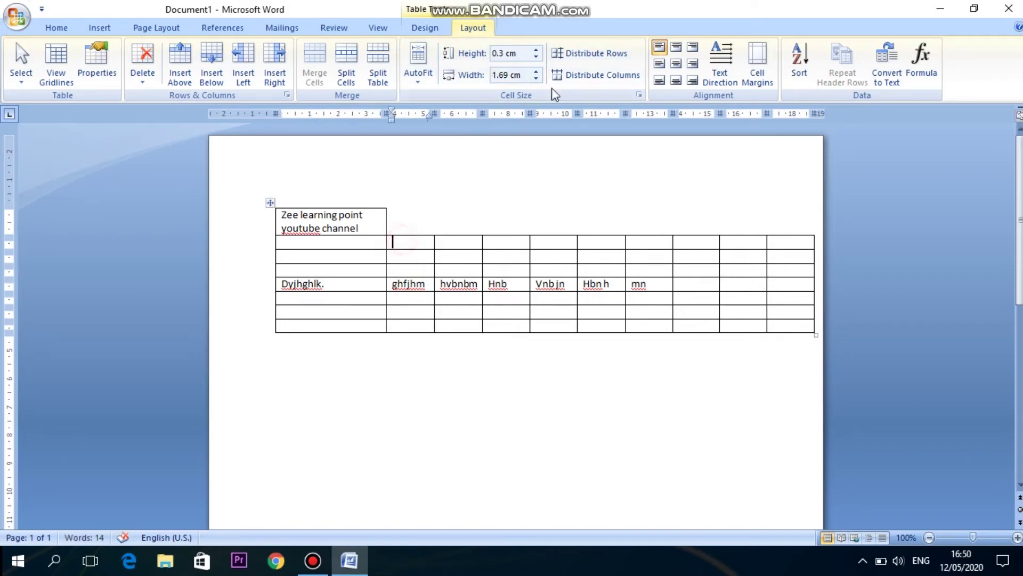
- Narrow the table's second column to 1.49 cm, repeatedly stepping its width down
left_click(536, 79)
left_click(536, 79)
left_click(539, 80)
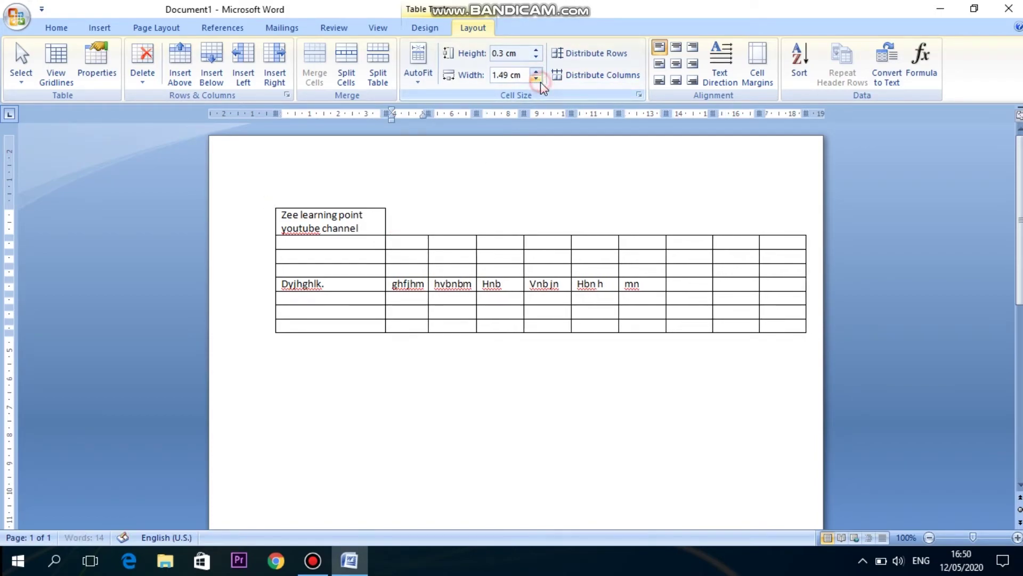
left_click(540, 80)
left_click(540, 80)
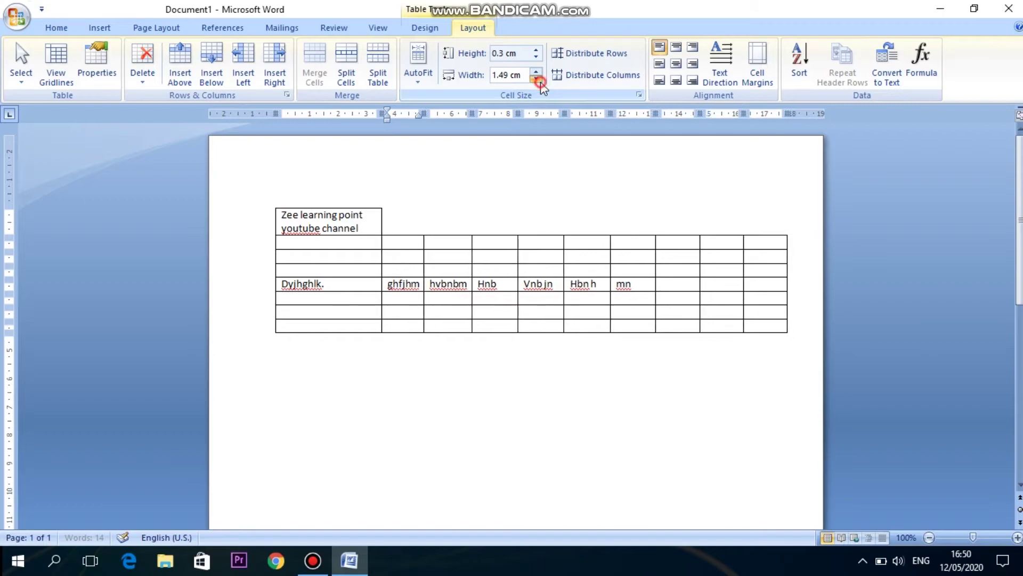
left_click(539, 80)
left_click(539, 80)
left_click(540, 80)
left_click(540, 80)
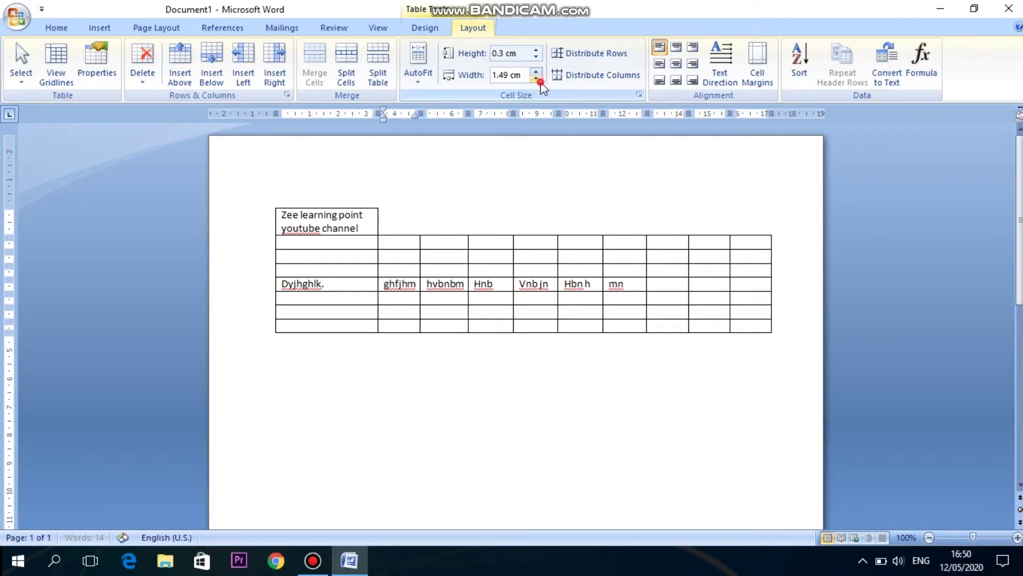
left_click(540, 80)
left_click(539, 80)
left_click(540, 80)
left_click(540, 80)
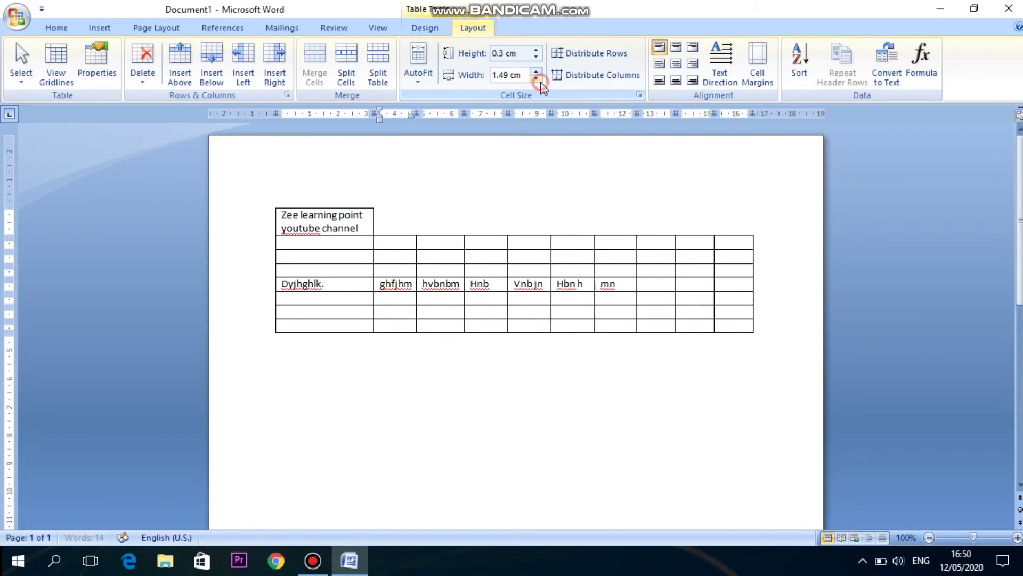
left_click(539, 80)
left_click(540, 80)
left_click(540, 79)
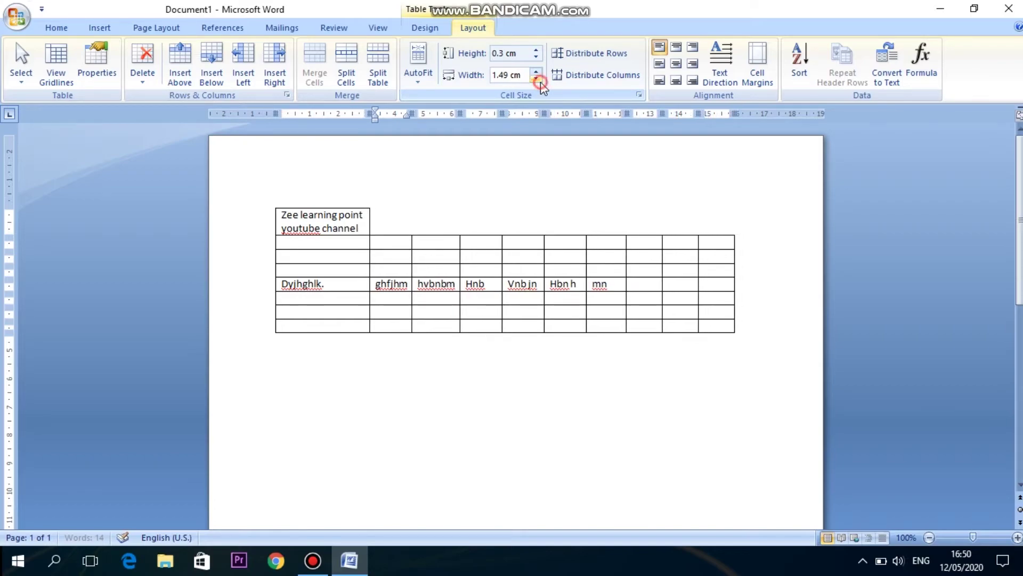
- Undo all table edits back to the blank document and redo the insertion of the empty table
key("ctrl+z")
key("ctrl+z")
key("ctrl+z")
key("ctrl+z")
key("ctrl+z")
key("ctrl+z")
key("ctrl+z")
key("ctrl+z")
key("ctrl+z")
key("ctrl+z")
key("ctrl+z")
key("ctrl+z")
key("ctrl+z")
key("ctrl+z")
key("ctrl+z")
key("ctrl+z")
key("ctrl+z")
key("ctrl+z")
key("ctrl+z")
key("ctrl+z")
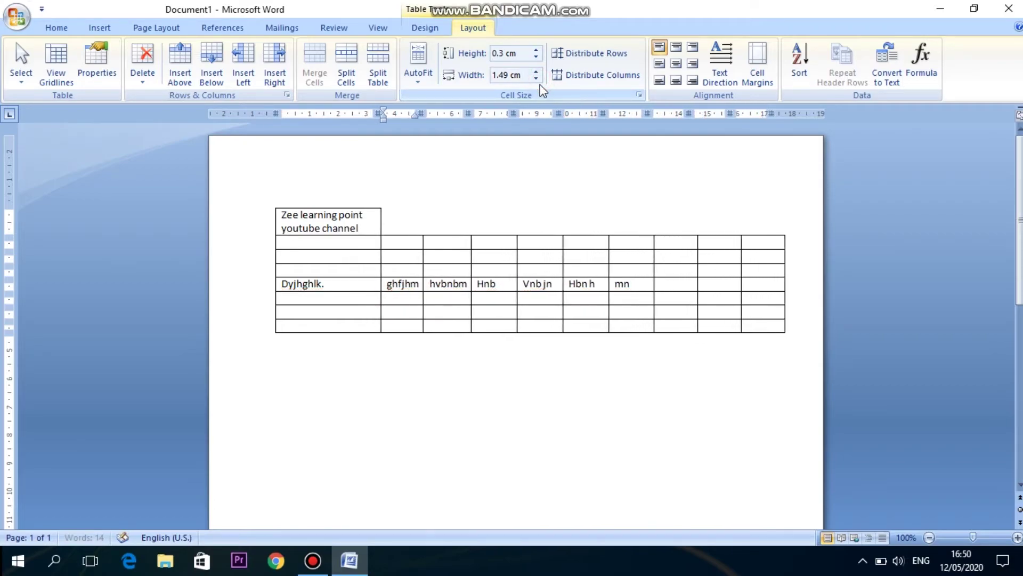
key("ctrl+z")
key("ctrl+z")
key("ctrl+z")
key("ctrl+z")
key("ctrl+z")
key("ctrl+z")
key("ctrl+z")
key("ctrl+z")
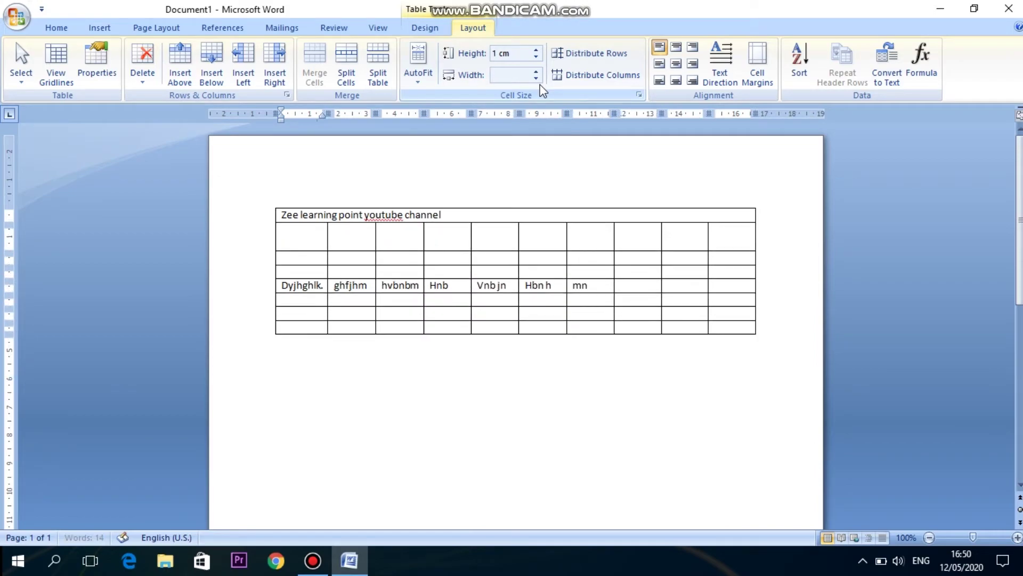
key("ctrl+z")
key("ctrl+z")
key("ctrl+z")
key("ctrl+z")
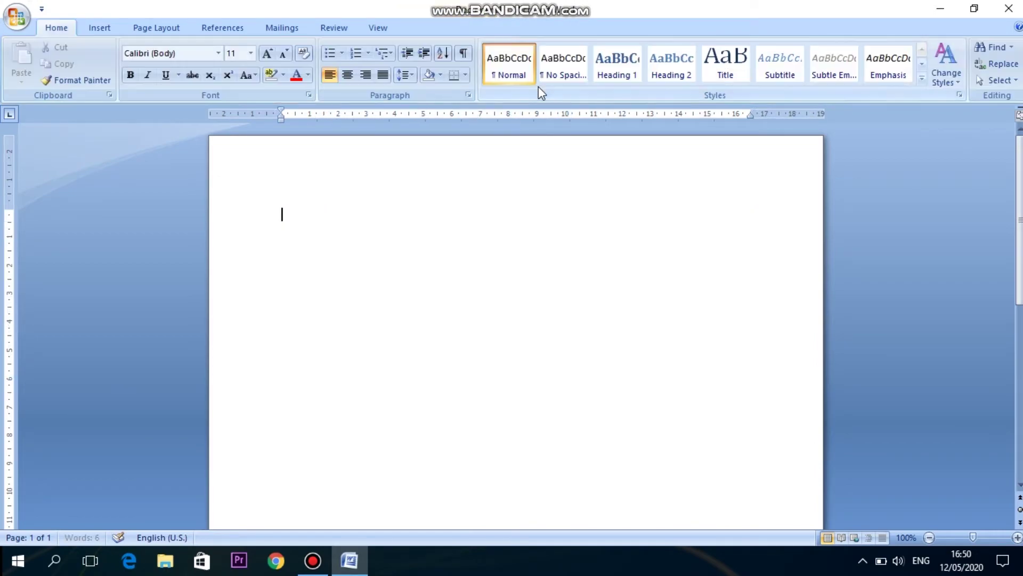
key("ctrl+y")
- Delete the last three columns of the empty table
left_click(439, 33)
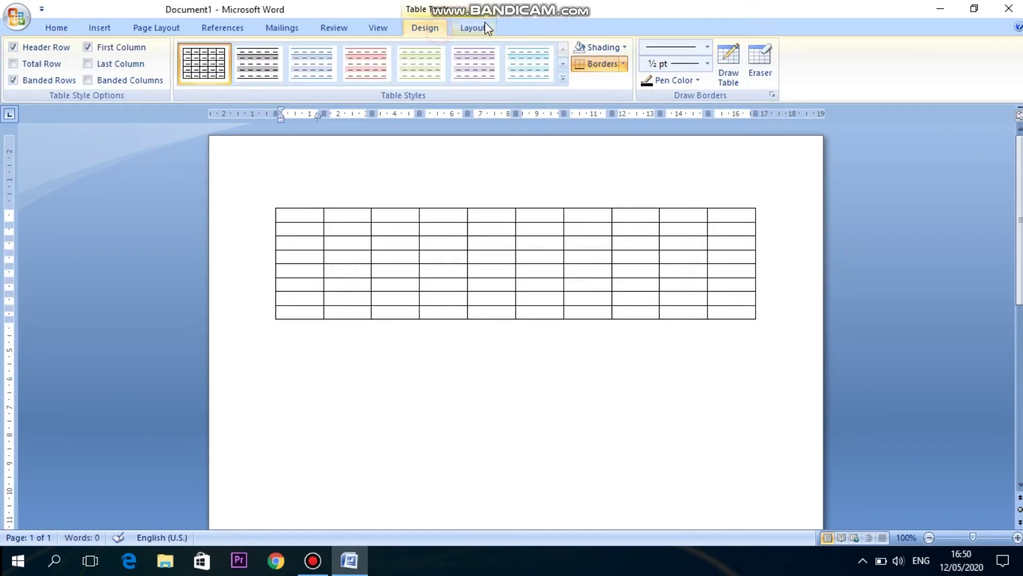
left_click(479, 28)
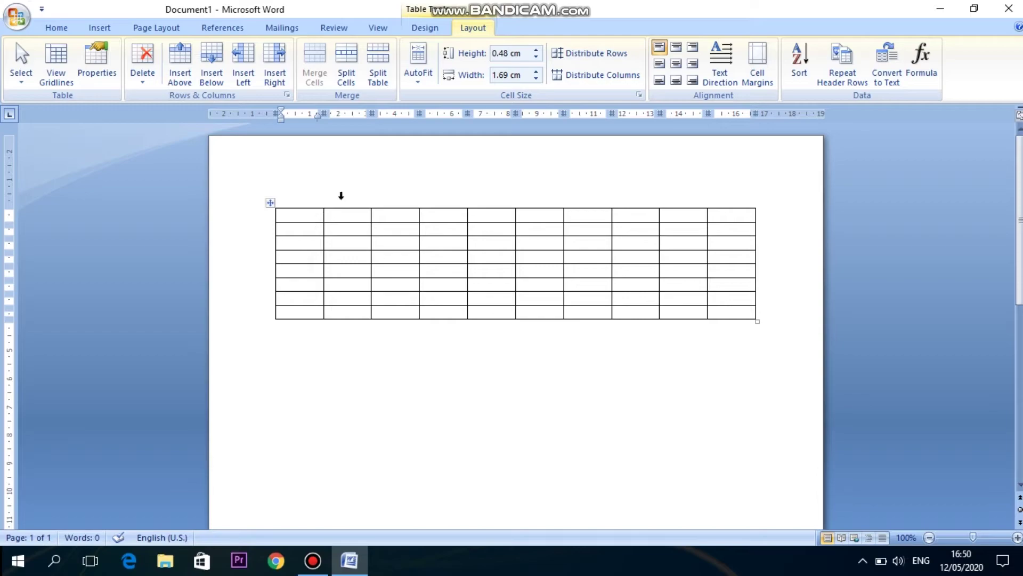
left_click(642, 219)
left_click_drag(676, 217, 731, 216)
left_click(145, 72)
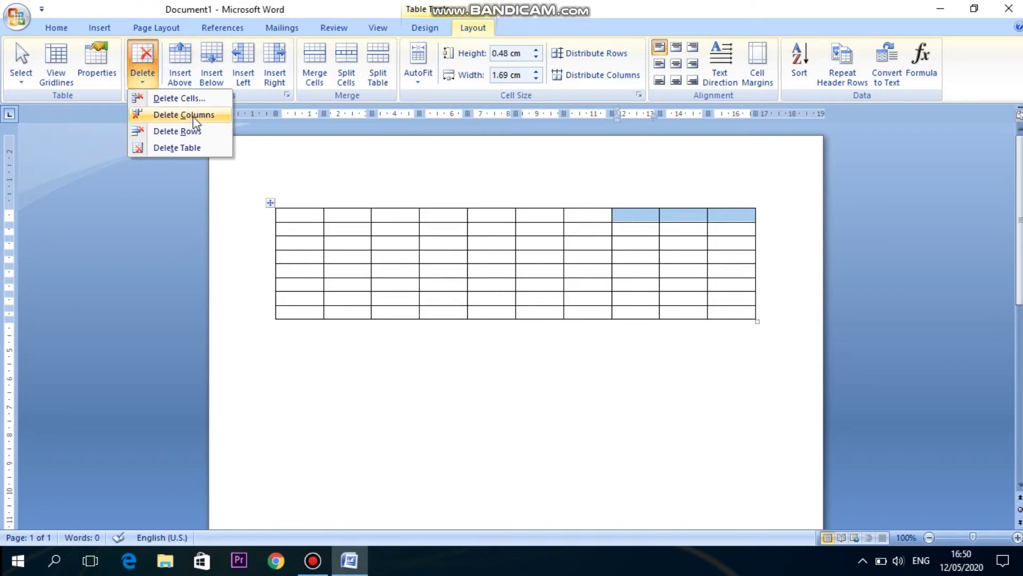
left_click(193, 116)
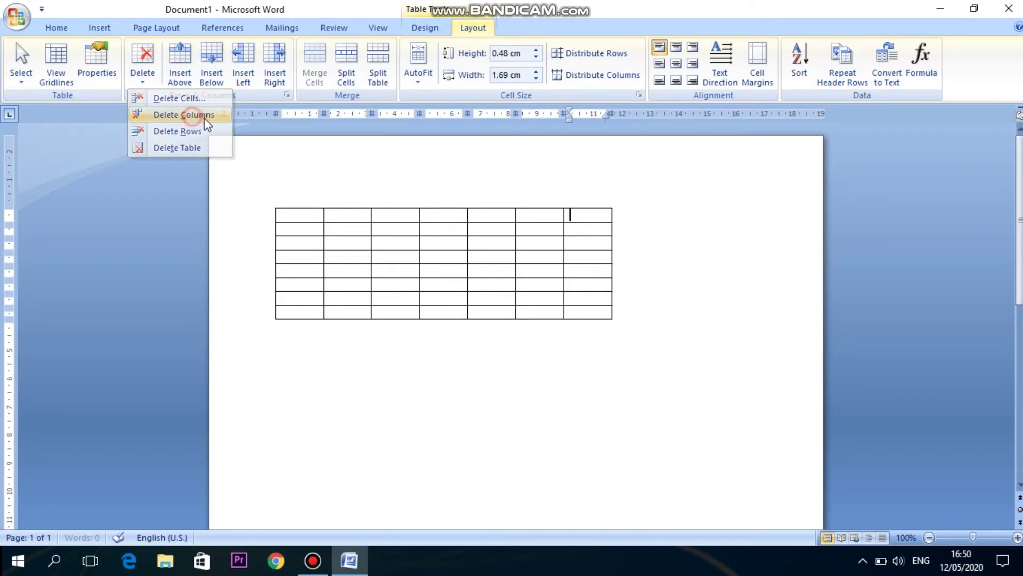
- Increase the height of the table's first row to 1.4 cm
left_click(344, 219)
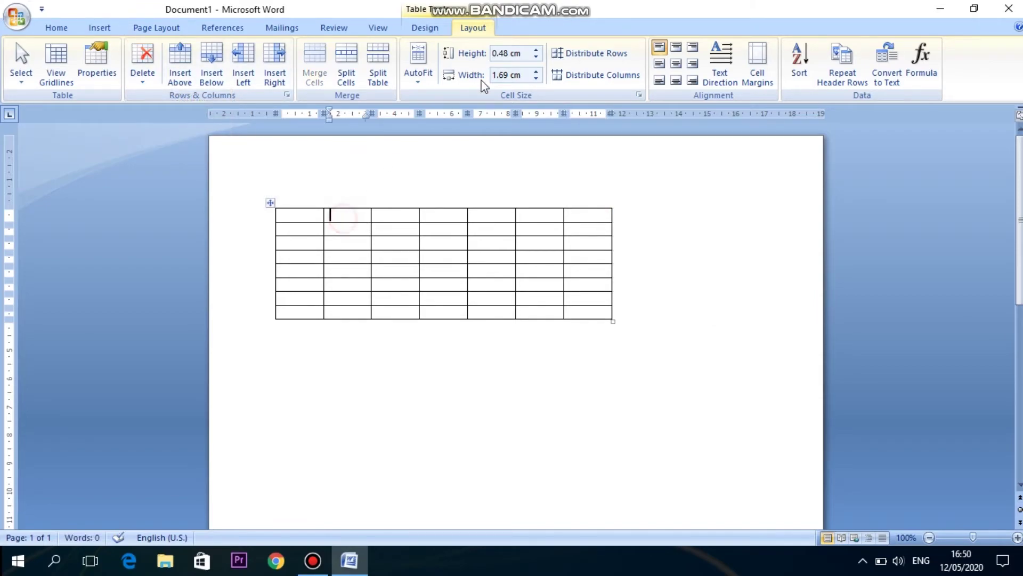
left_click(538, 53)
left_click(537, 53)
left_click(538, 53)
left_click(538, 52)
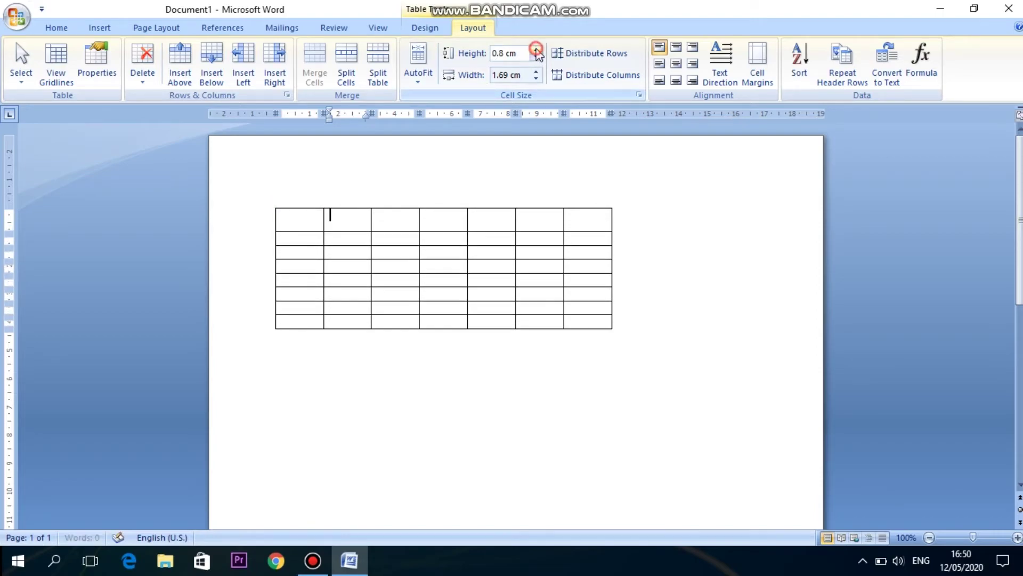
left_click(539, 53)
left_click(538, 52)
left_click(538, 52)
left_click(538, 52)
left_click(538, 53)
left_click(538, 53)
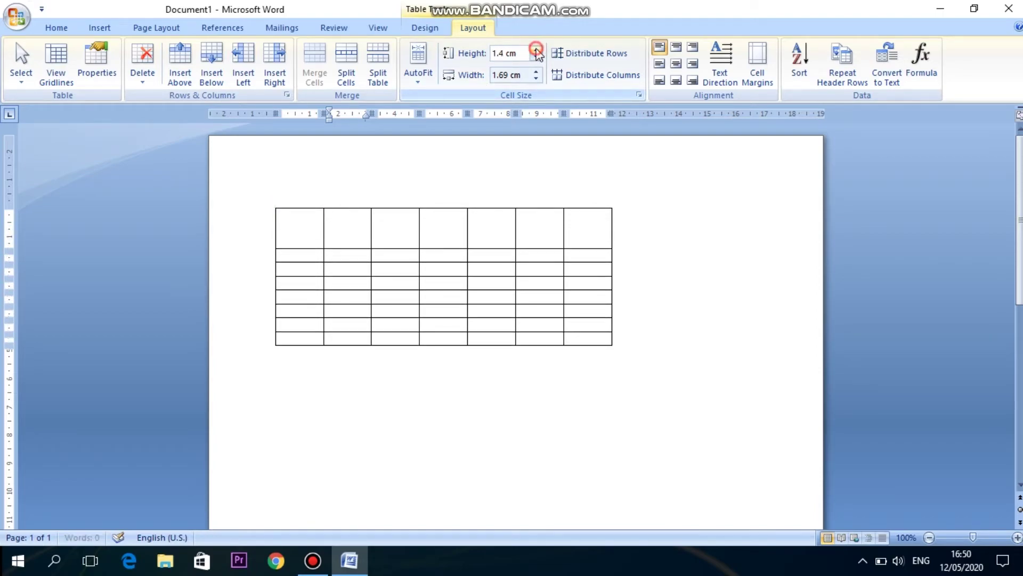
- Increase the height of the table's fifth row to 0.8 cm
left_click(329, 296)
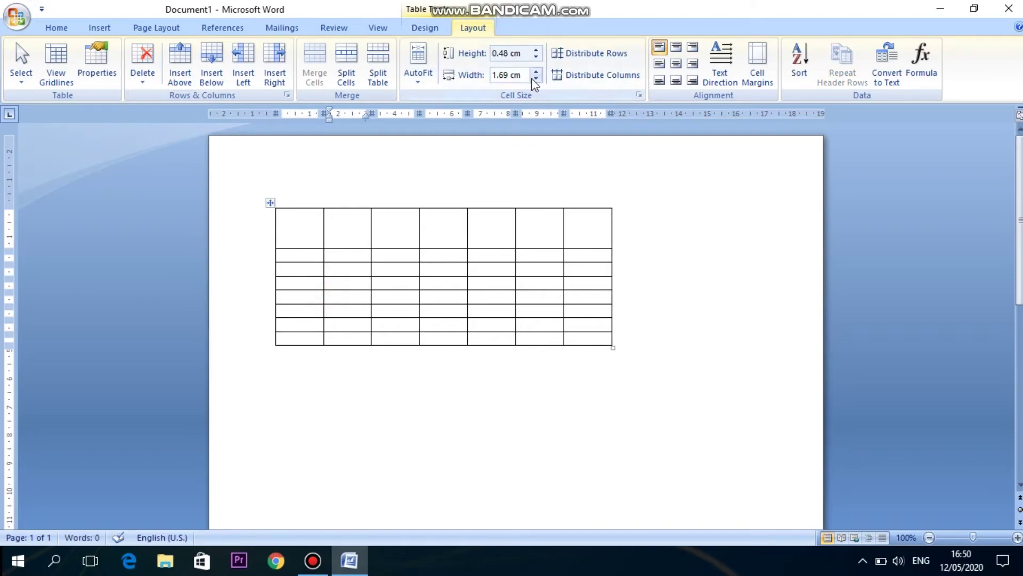
left_click(533, 52)
left_click(533, 52)
left_click(533, 52)
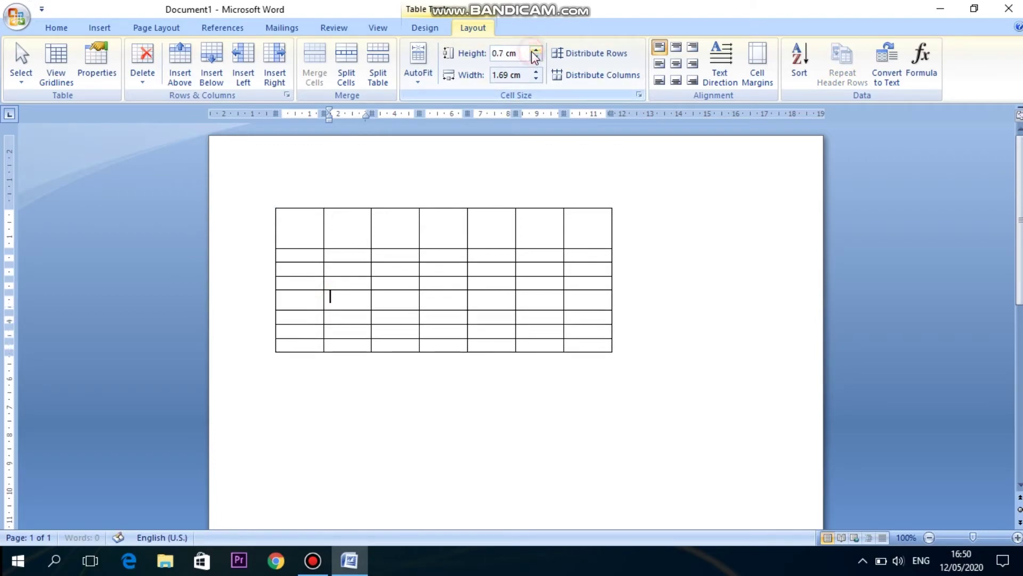
left_click(533, 52)
- Increase the height of the table's last row to 0.8 cm
left_click(331, 347)
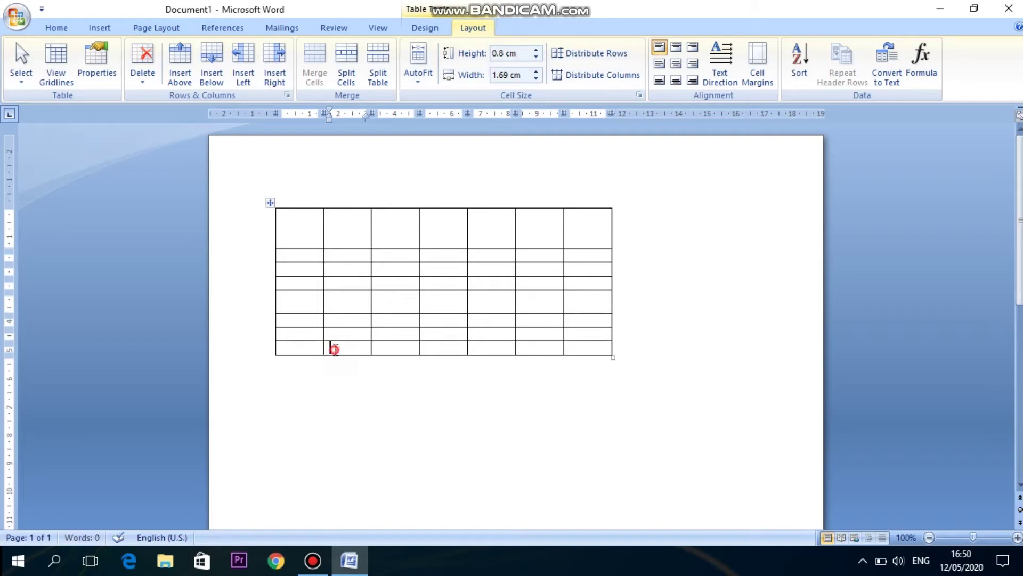
left_click(538, 51)
left_click(538, 51)
left_click(537, 51)
left_click(537, 50)
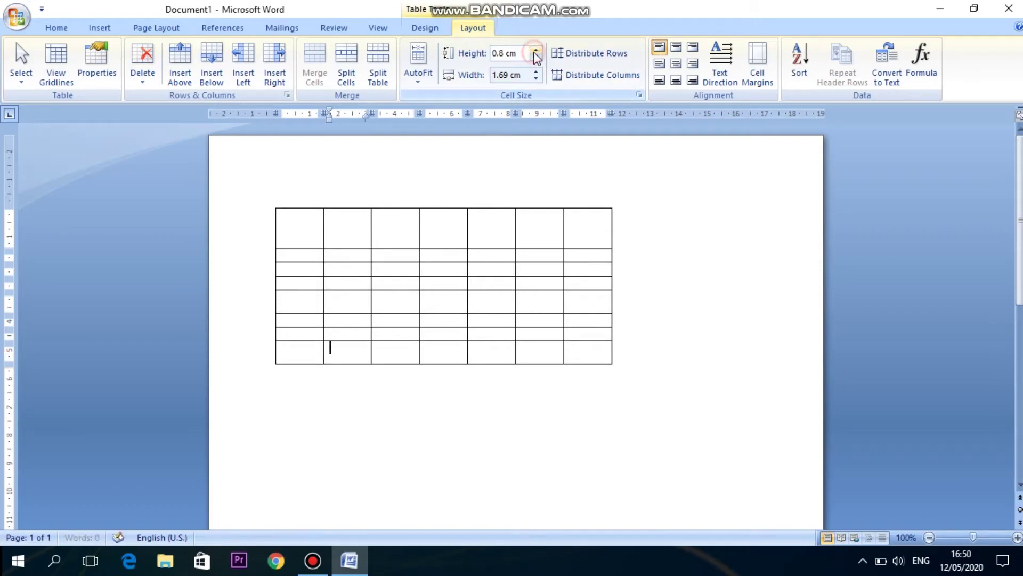
- Distribute the rows of the whole table evenly and check cells in its first four rows
left_click(305, 235)
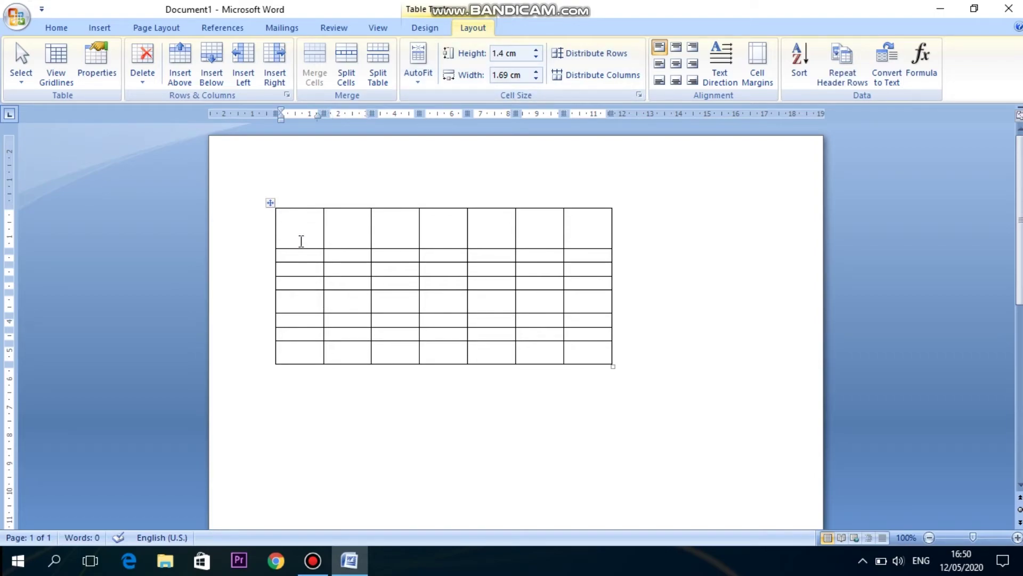
left_click(301, 241)
left_click(313, 301)
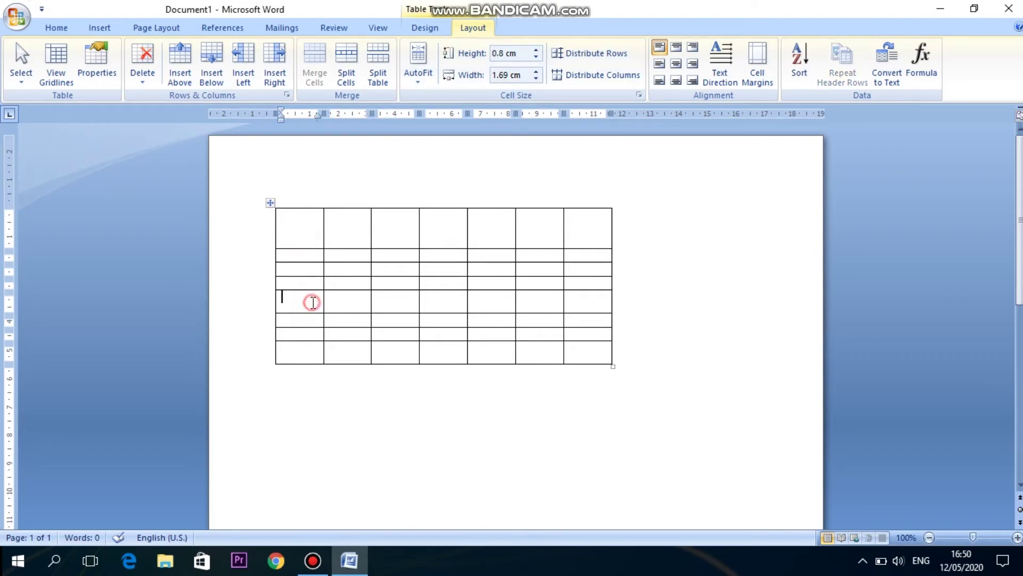
left_click(308, 347)
left_click_drag(288, 215, 593, 361)
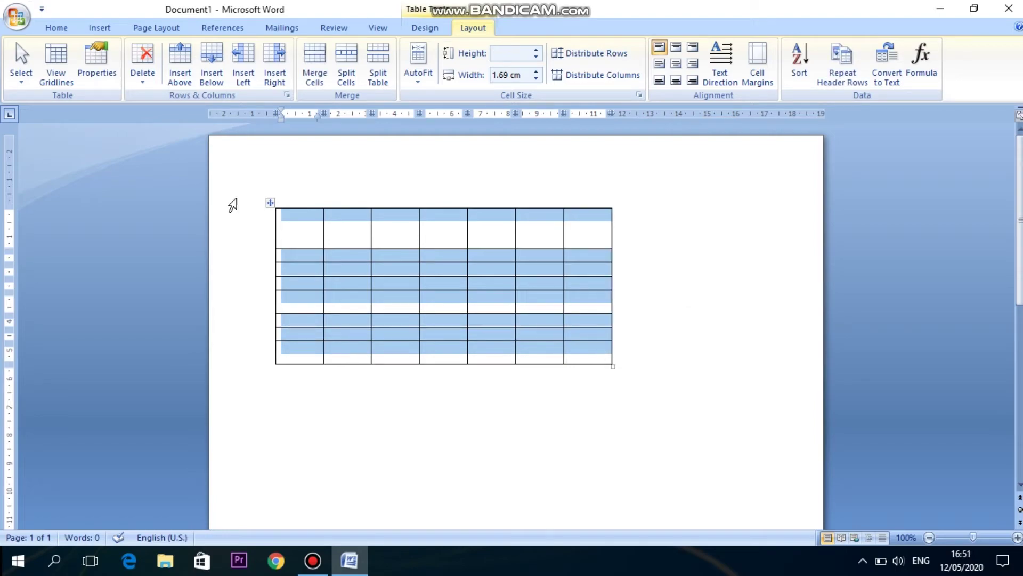
left_click(272, 204)
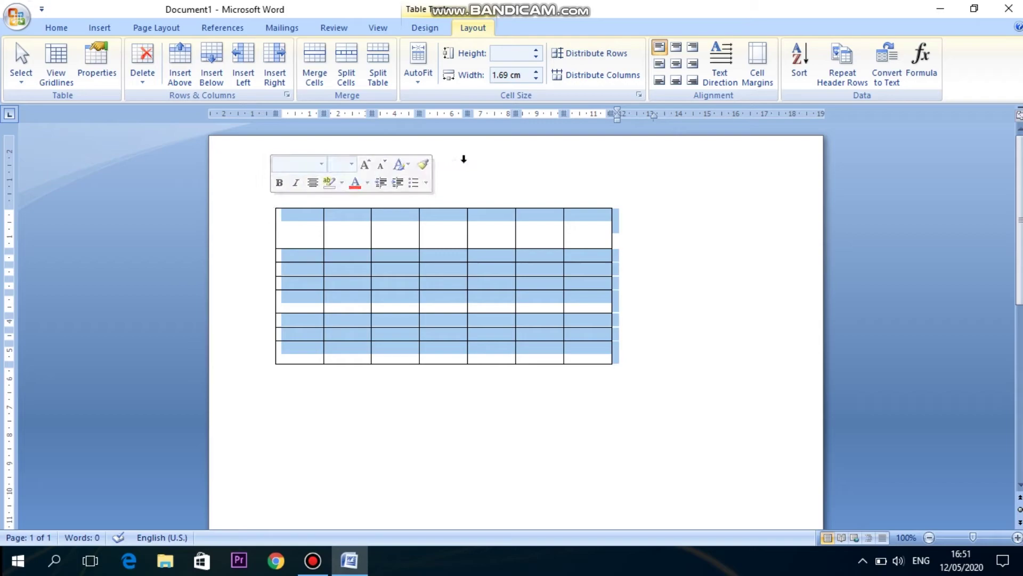
left_click(581, 56)
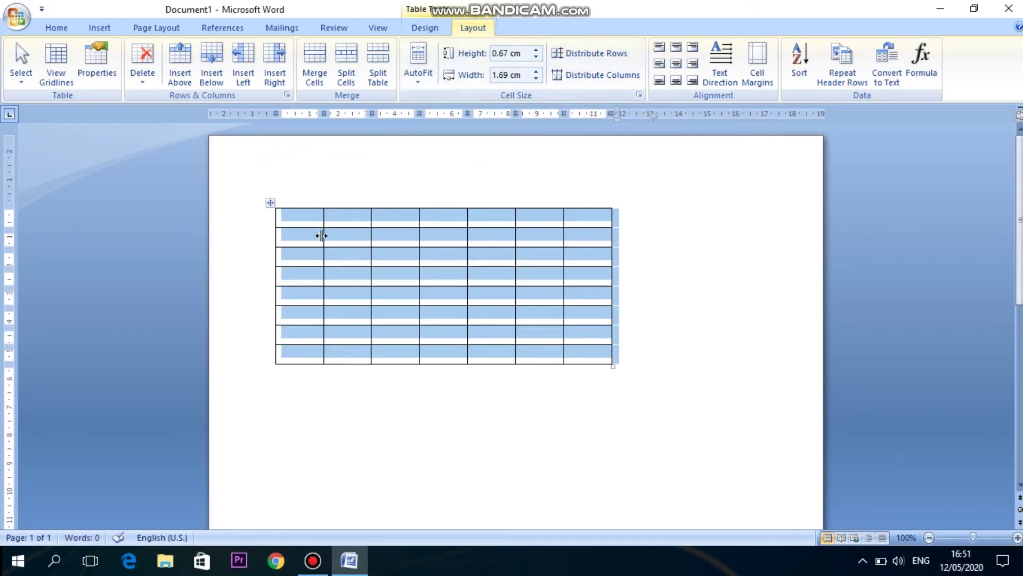
left_click(346, 222)
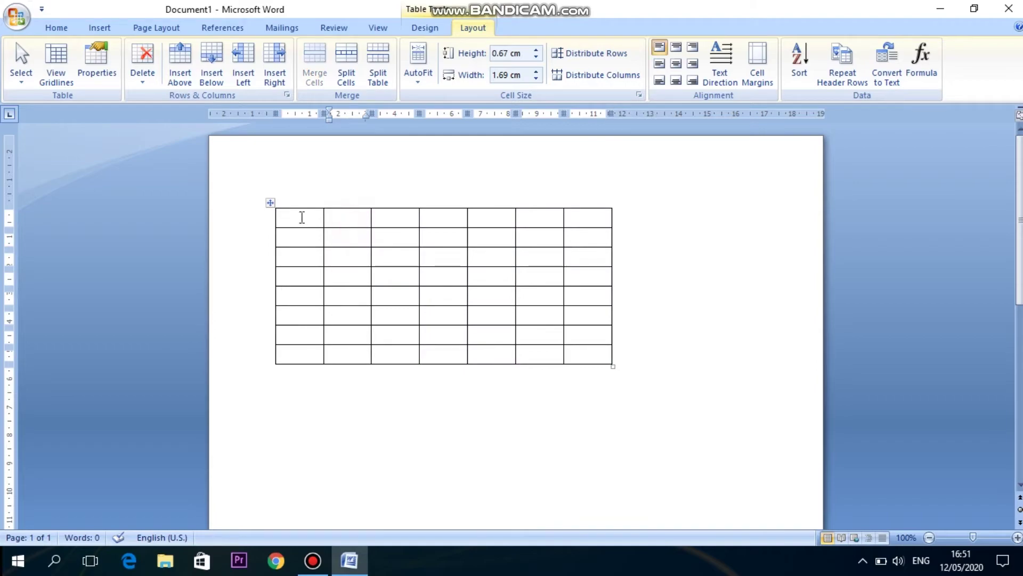
left_click(301, 217)
left_click(341, 219)
left_click(290, 243)
left_click(306, 264)
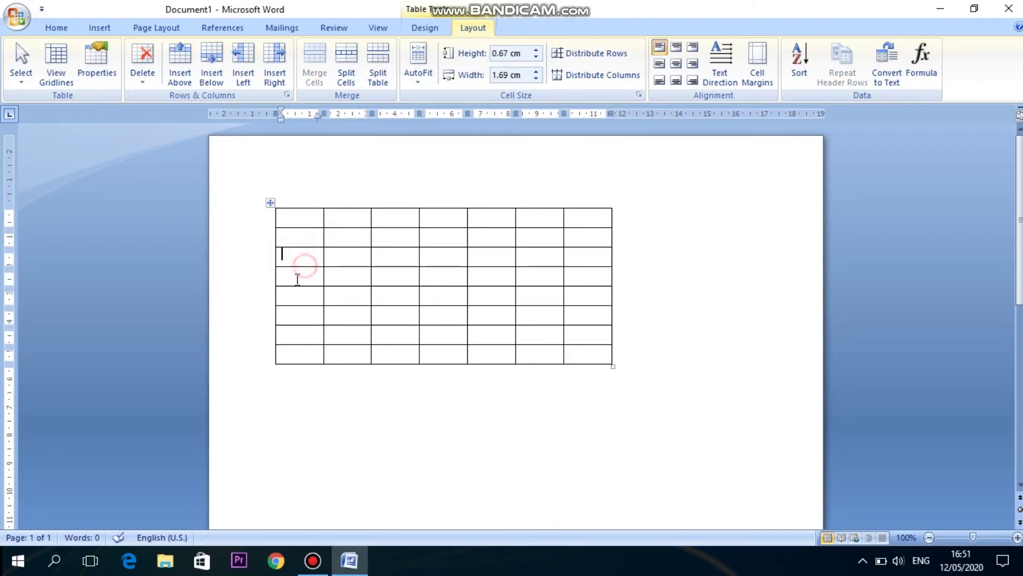
left_click(296, 276)
- Increase the width of the table's third column to 2.8 cm
left_click(402, 219)
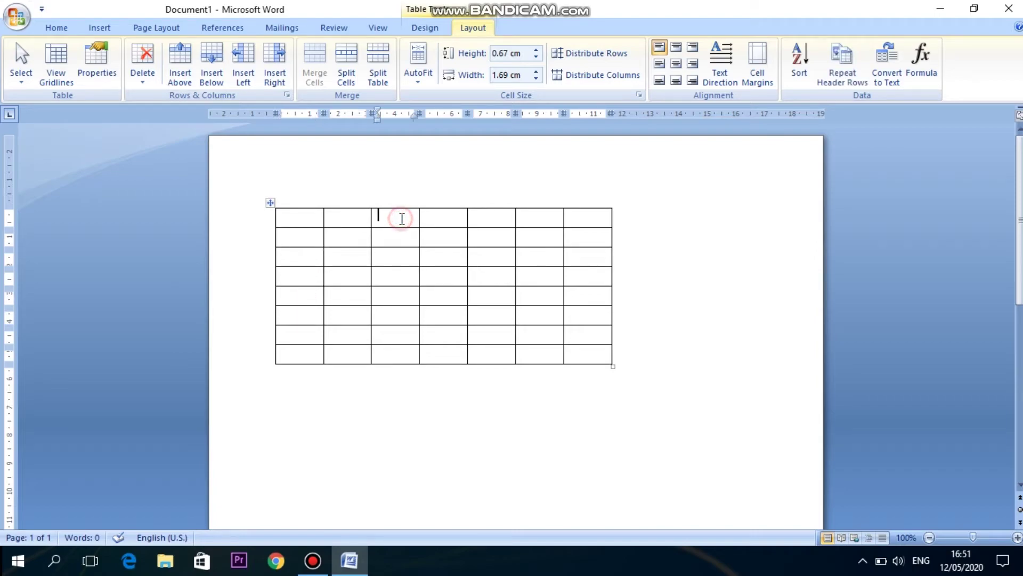
left_click(537, 71)
left_click(537, 71)
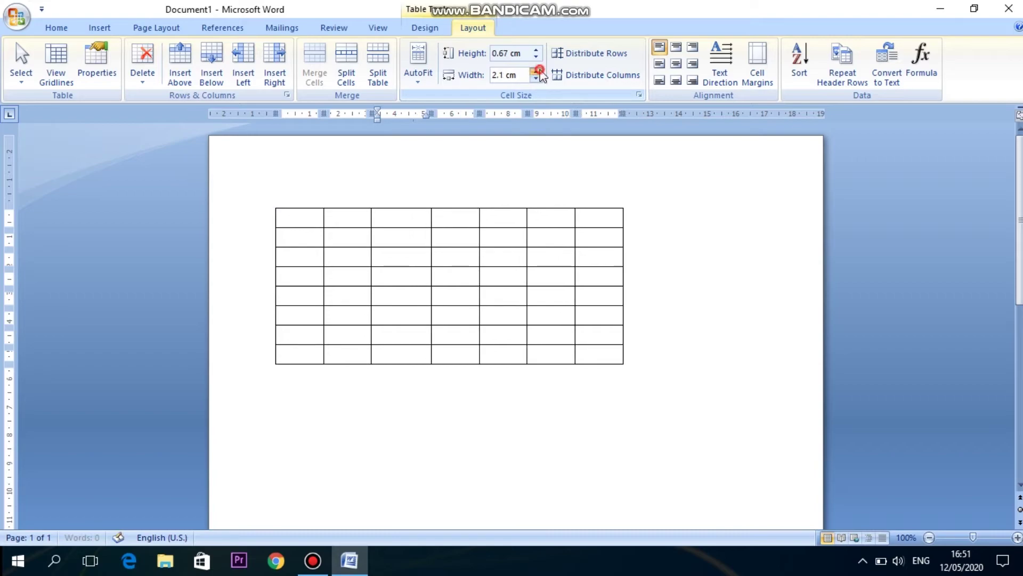
left_click(537, 71)
left_click(537, 71)
left_click(537, 71)
left_click(536, 70)
left_click(536, 71)
left_click(537, 71)
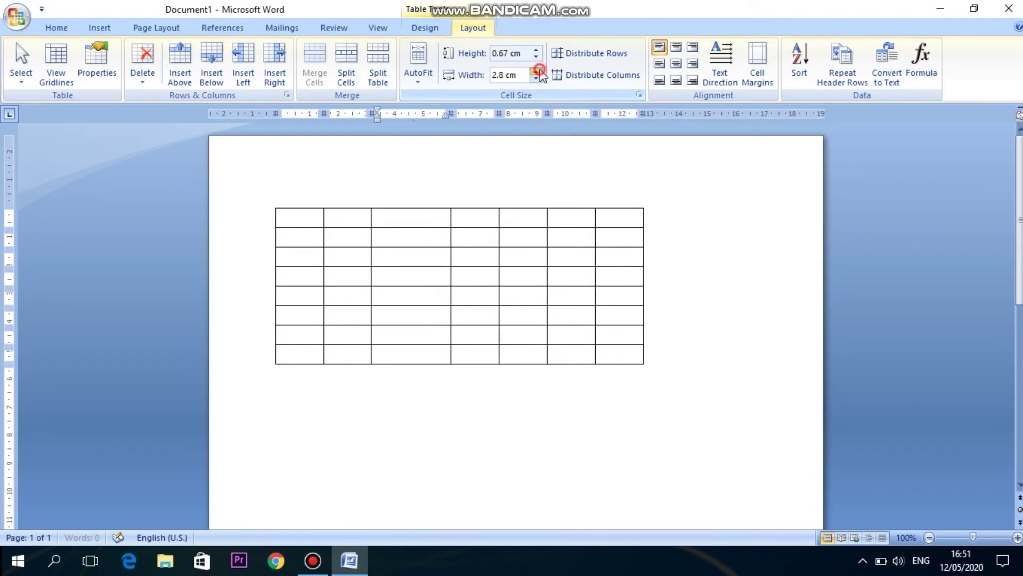
- Increase the width of the table's third column to 3.4 cm
left_click(537, 71)
left_click(537, 71)
left_click(537, 71)
left_click(537, 71)
left_click(537, 70)
left_click(537, 71)
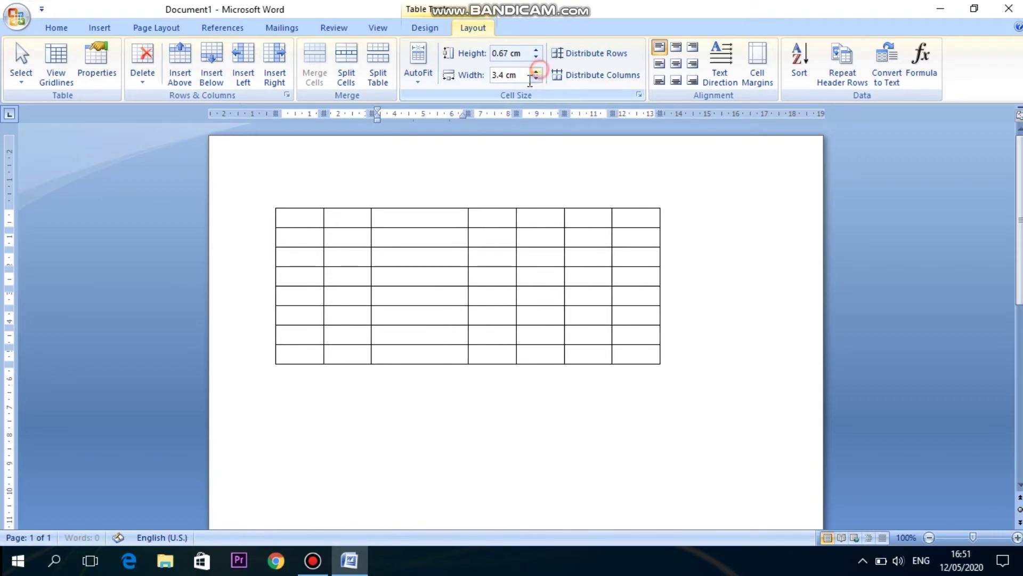
- Increase the width of the table's last column to slightly more than 2.3 cm
left_click(624, 212)
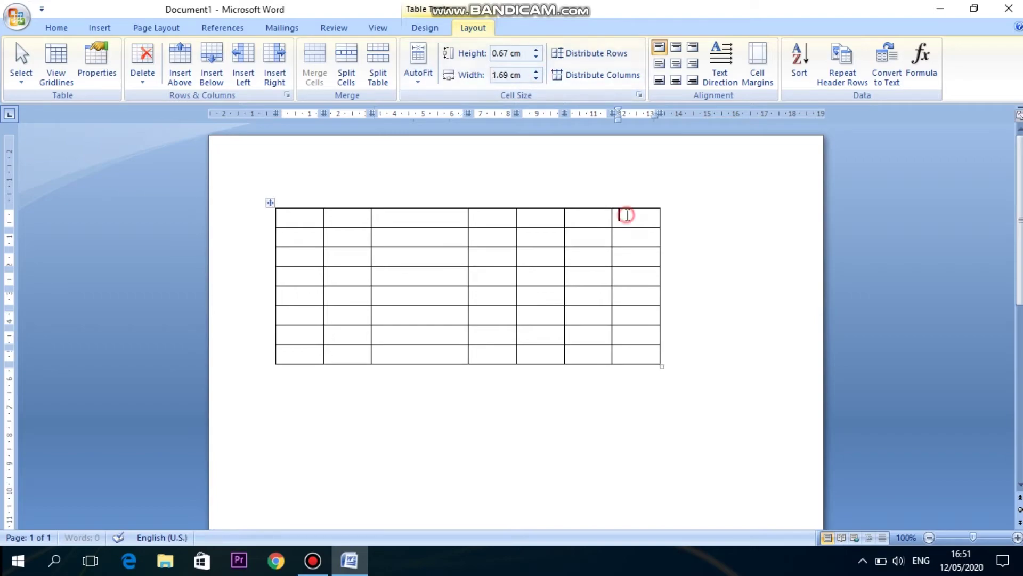
left_click(538, 72)
left_click(537, 71)
left_click(537, 71)
left_click(537, 71)
left_click(537, 71)
left_click(536, 71)
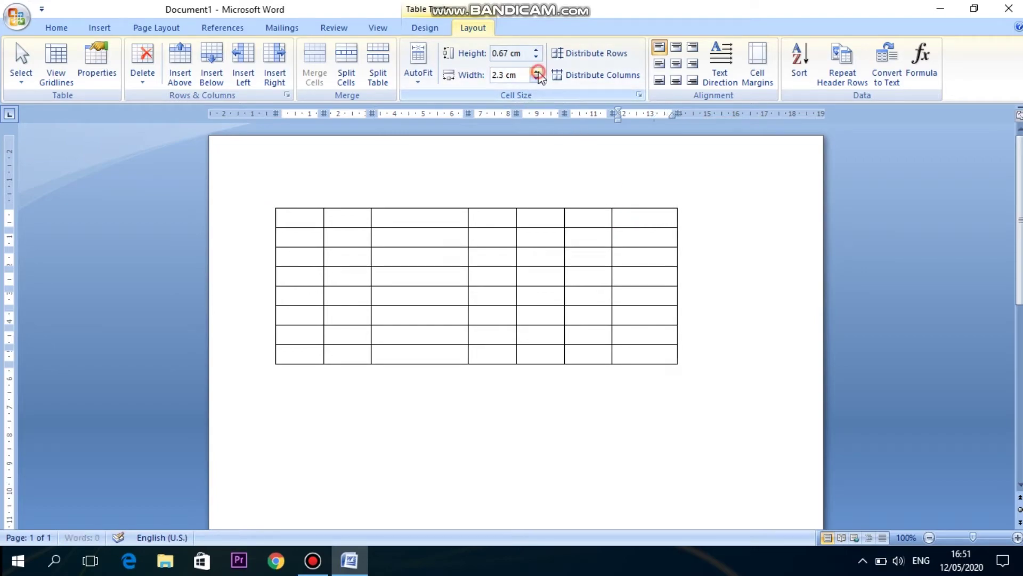
left_click(537, 71)
- Distribute the columns of the whole table evenly and check the widths of cells in the first row
left_click(429, 223)
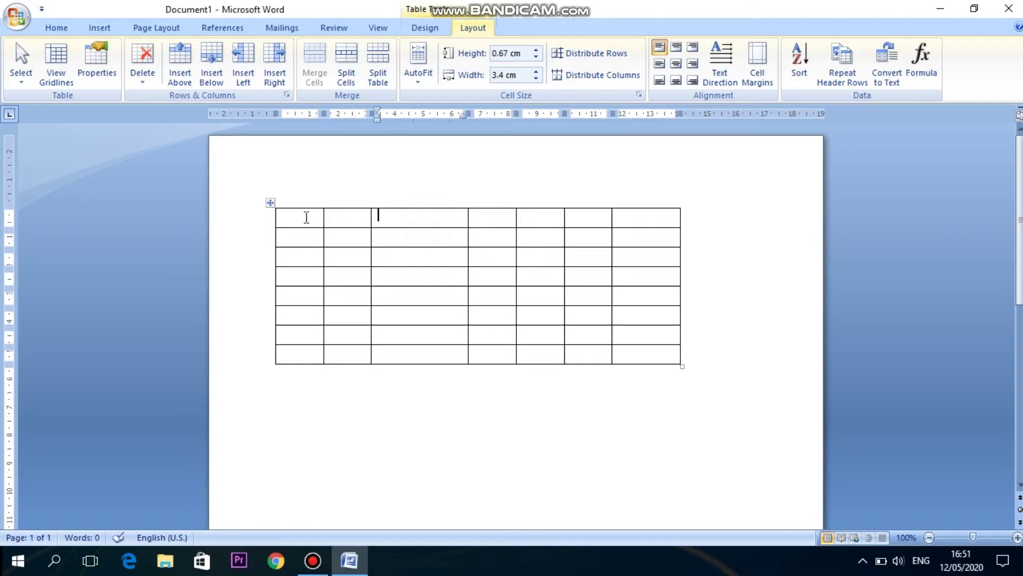
left_click(270, 206)
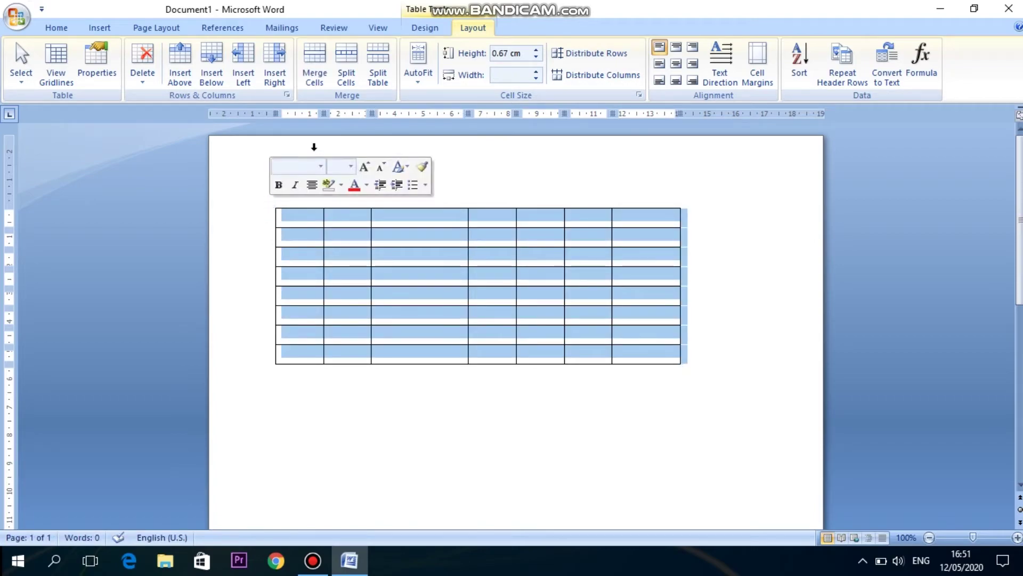
left_click(571, 81)
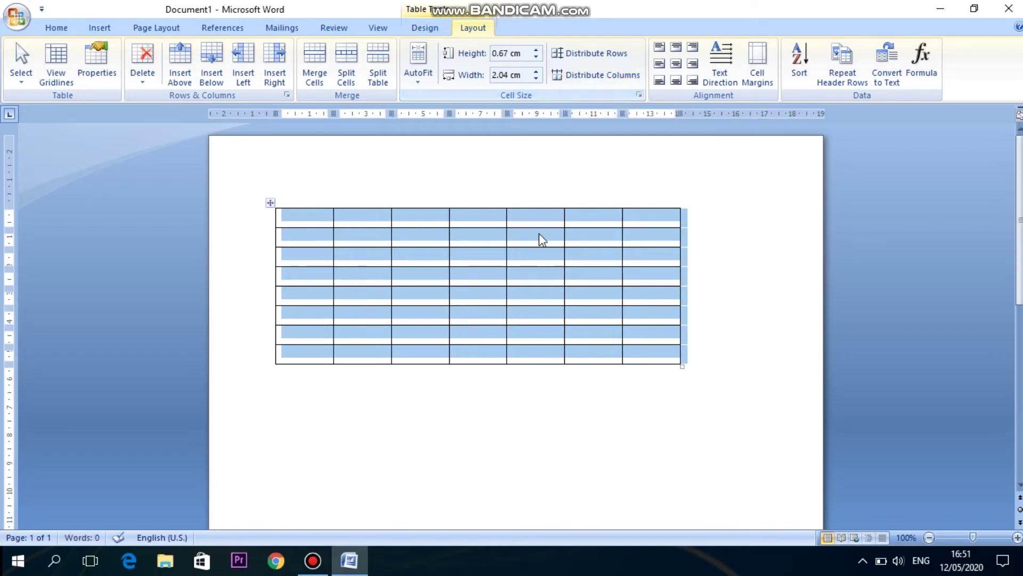
left_click(536, 223)
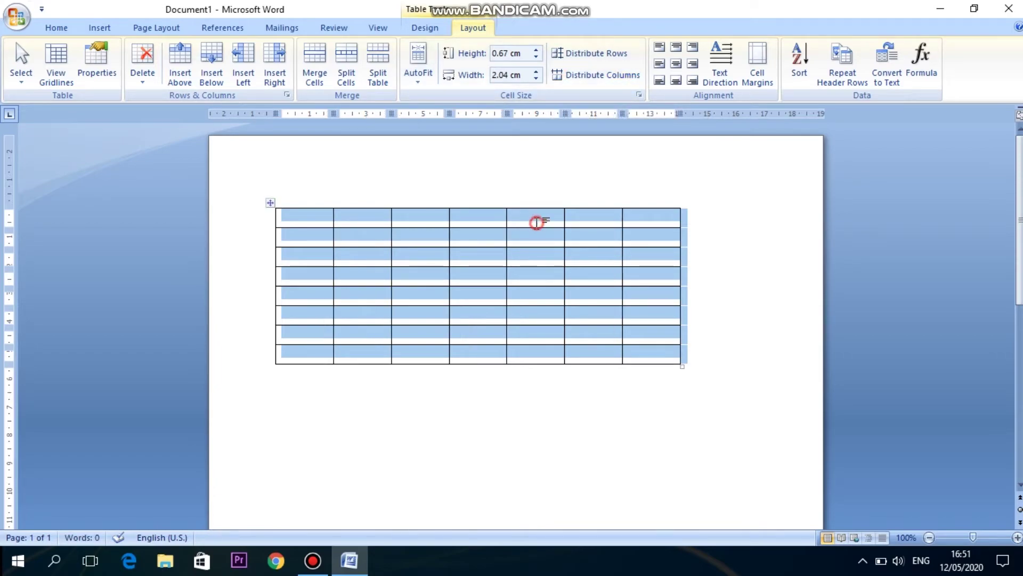
left_click(324, 221)
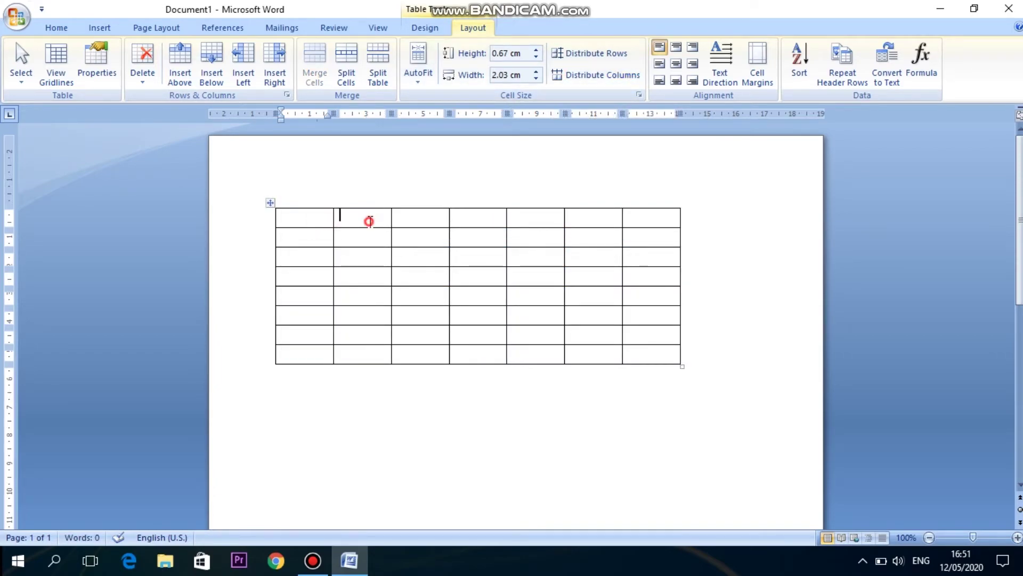
left_click(422, 219)
left_click(464, 221)
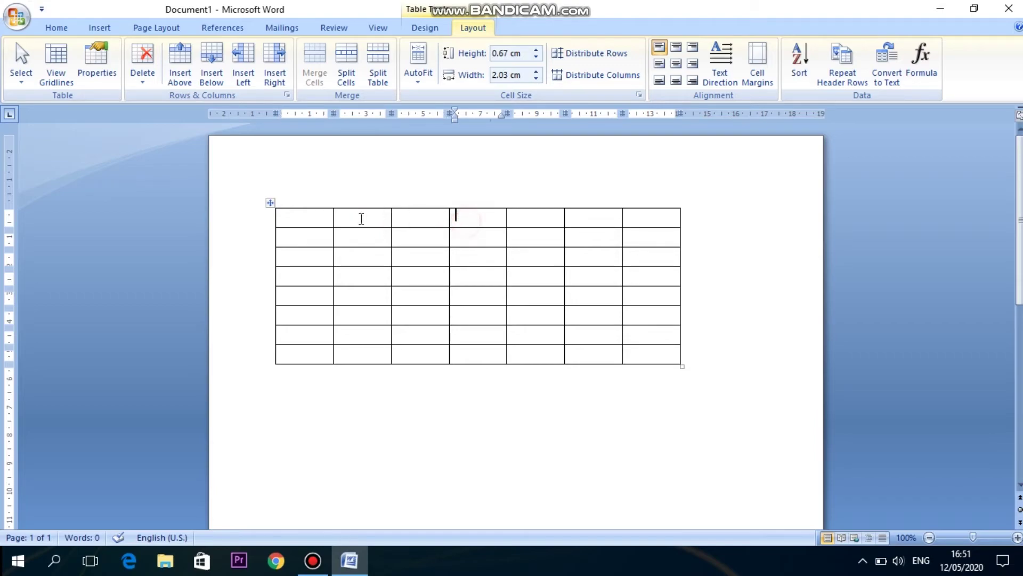
left_click(328, 219)
left_click(374, 218)
left_click(421, 218)
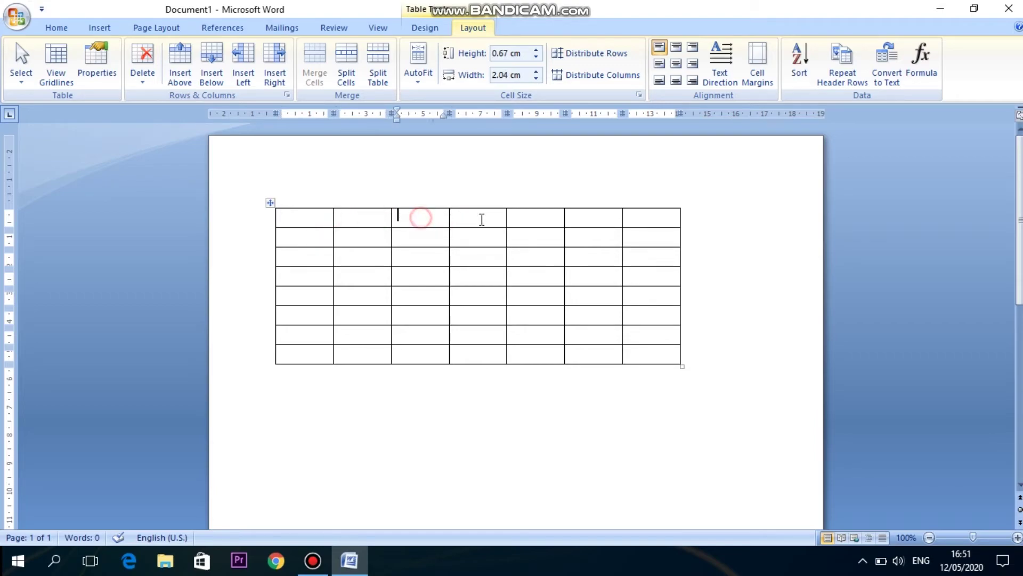
left_click(482, 219)
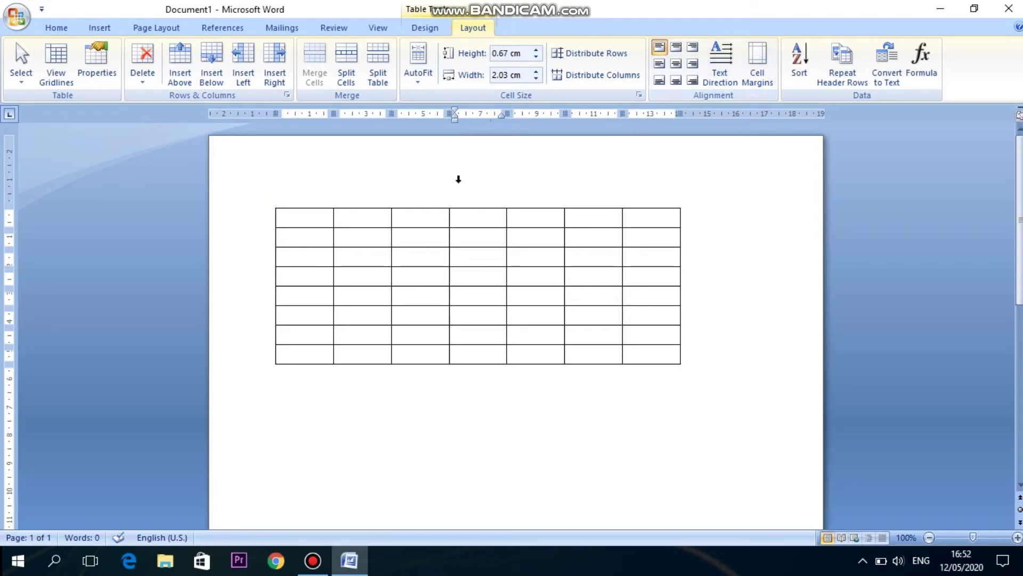
- Fill the seven cells of the table's first row with the letters a, b, c, d, e, f and g
left_click(314, 213)
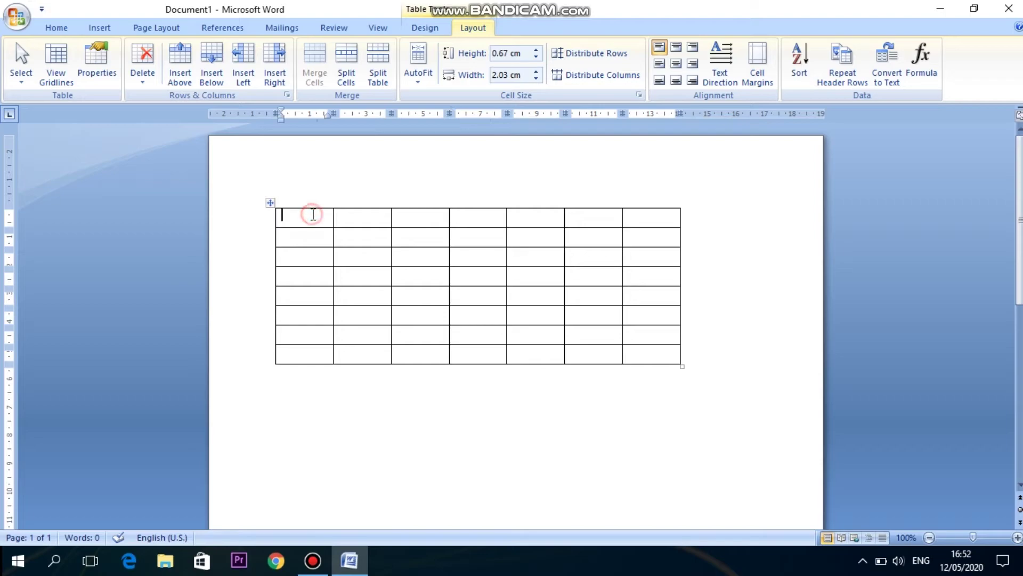
type("a\tb\tc\td\t")
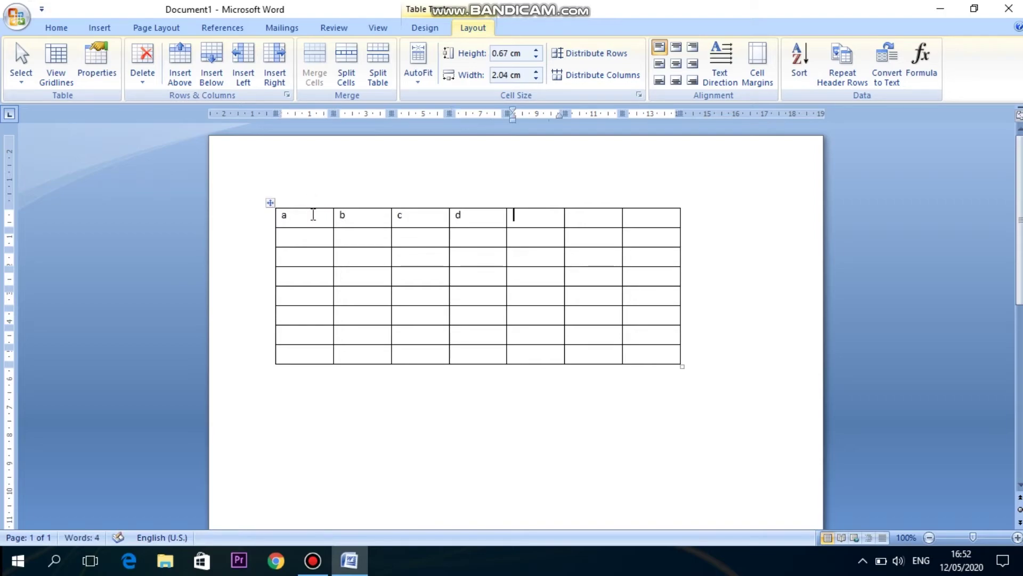
type("e\tf\tg")
- Increase the height of the table's first row to 1.2 cm
left_click(309, 218)
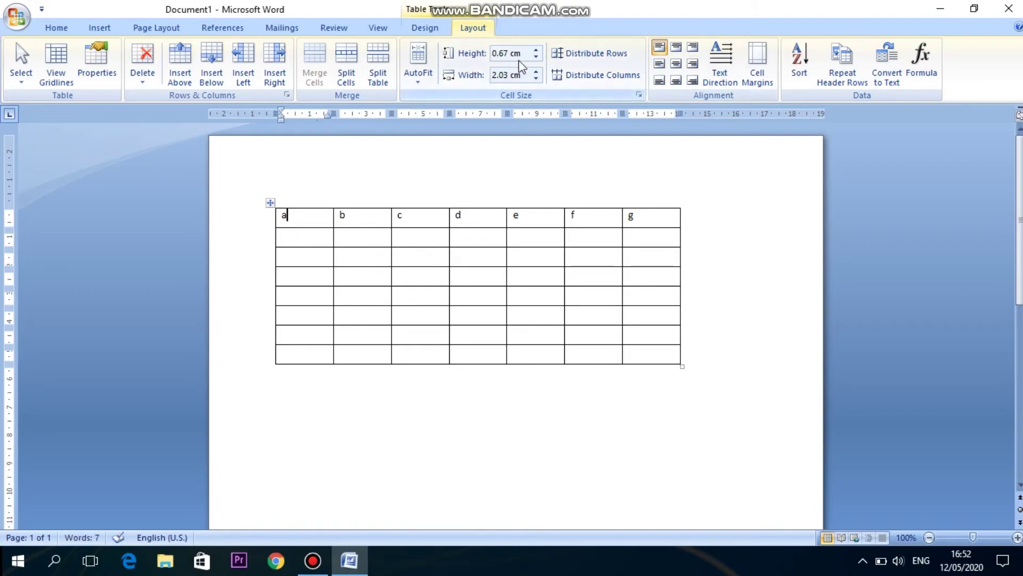
left_click(536, 50)
left_click(536, 51)
left_click(536, 51)
left_click(536, 50)
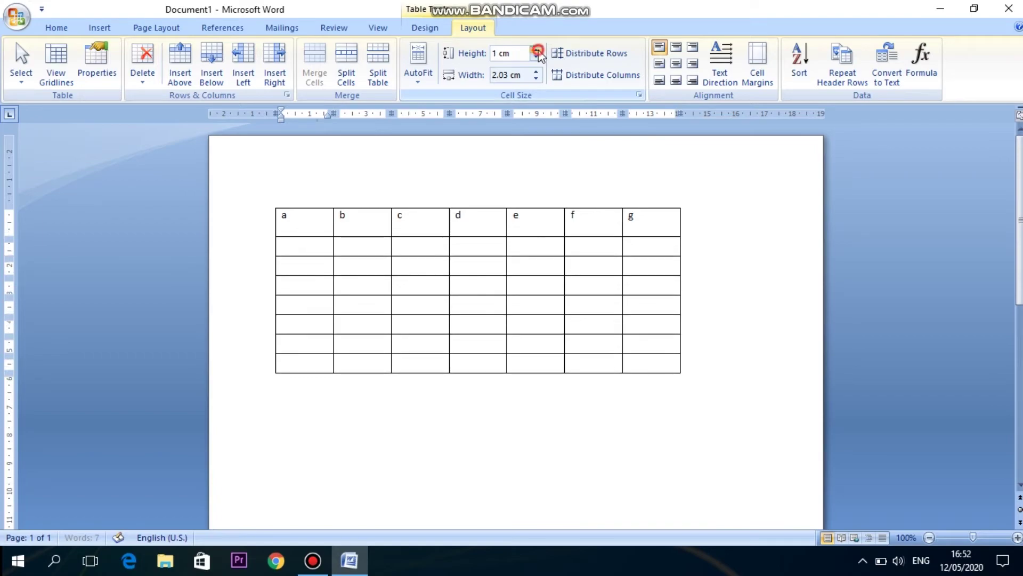
left_click(537, 50)
left_click(536, 50)
left_click(314, 227)
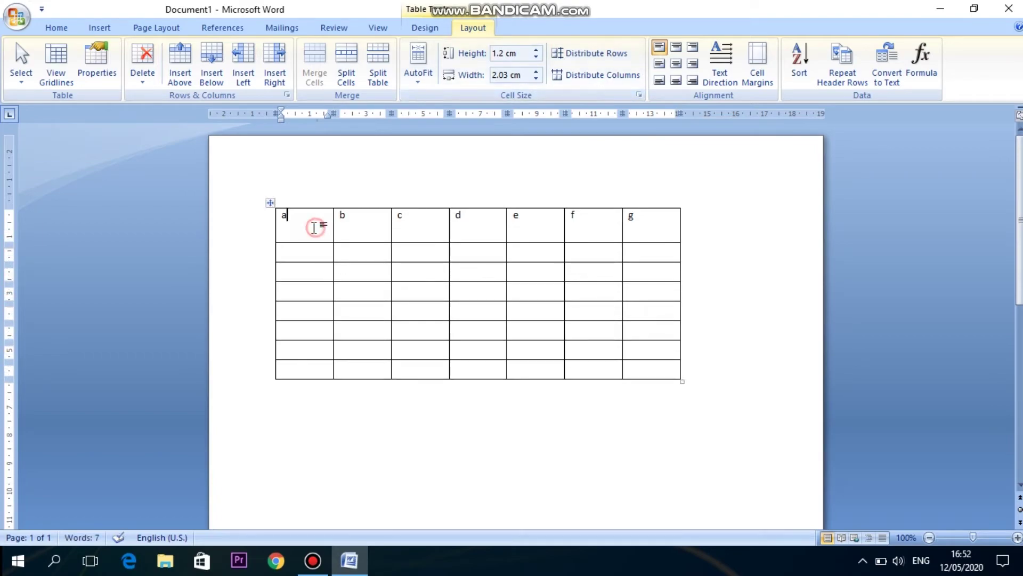
- Try top-center, top-right and fully centered alignment on the cell containing the letter a
left_click(283, 215)
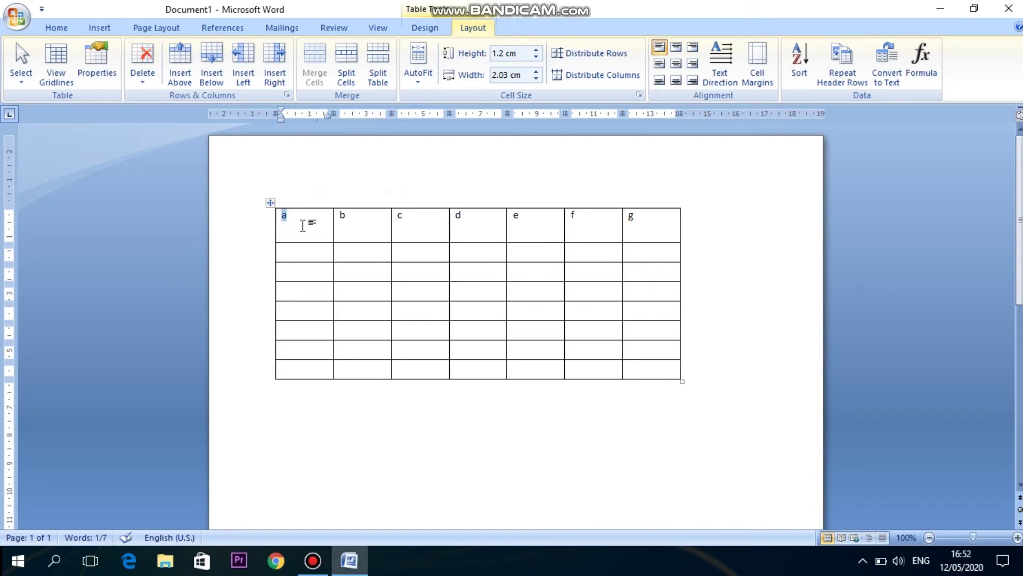
left_click(303, 226)
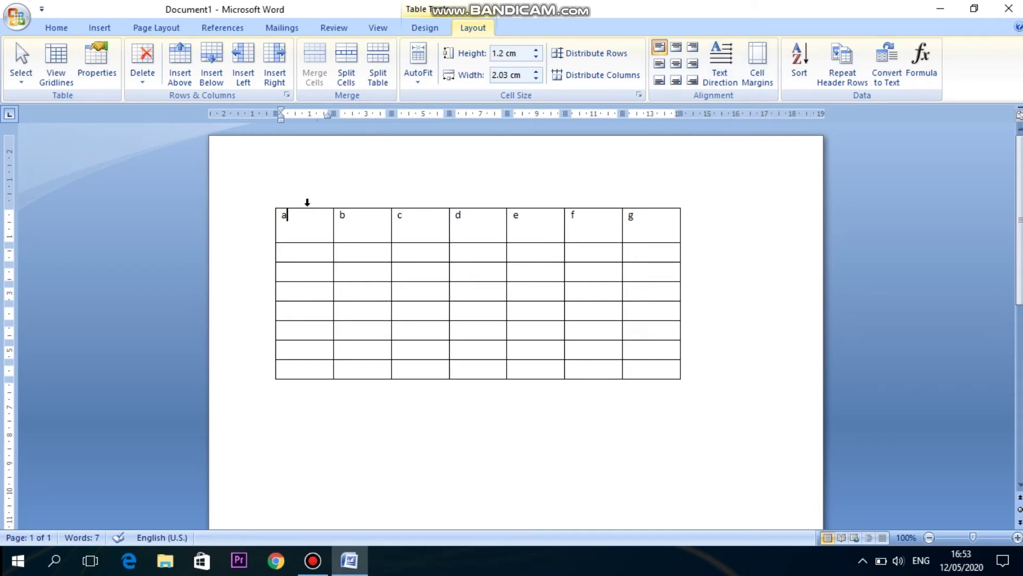
left_click(278, 216)
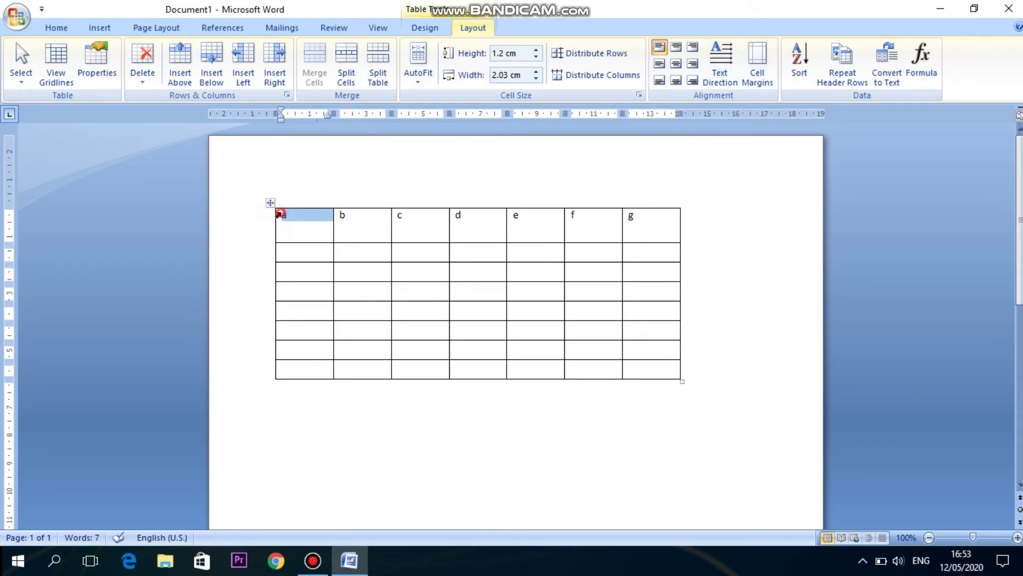
left_click(287, 215)
double_click(287, 215)
left_click(286, 215)
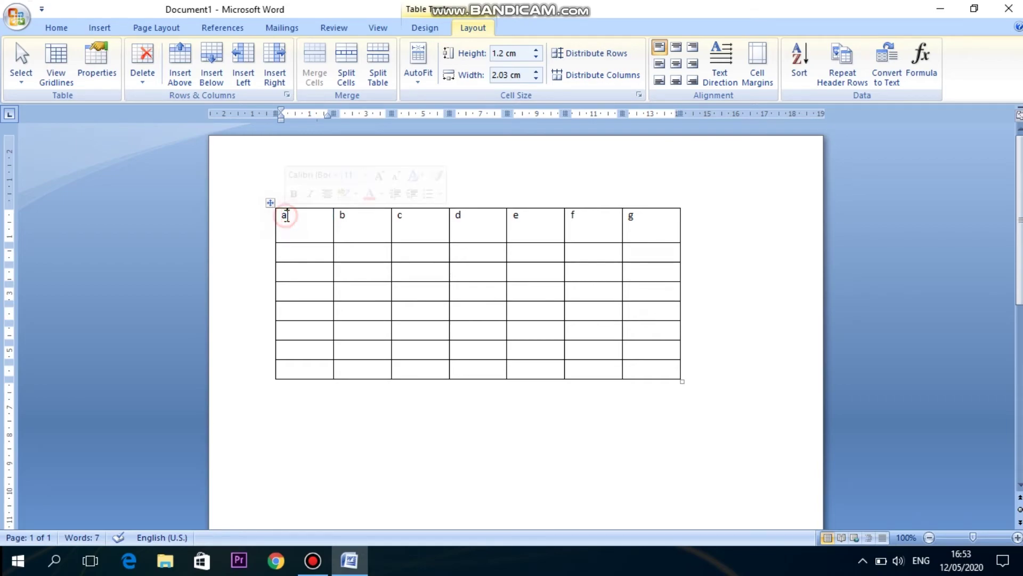
left_click(673, 47)
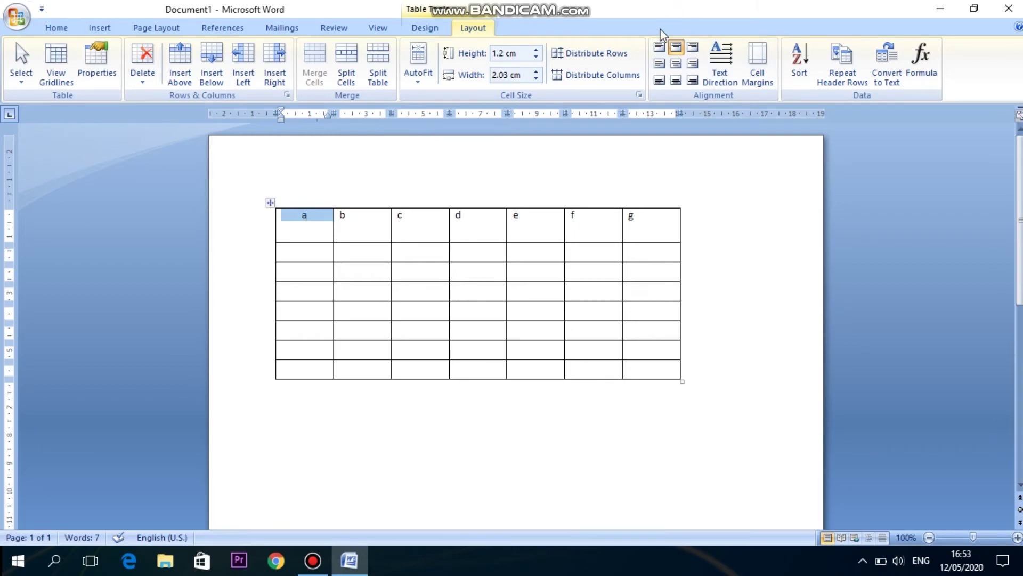
left_click(693, 48)
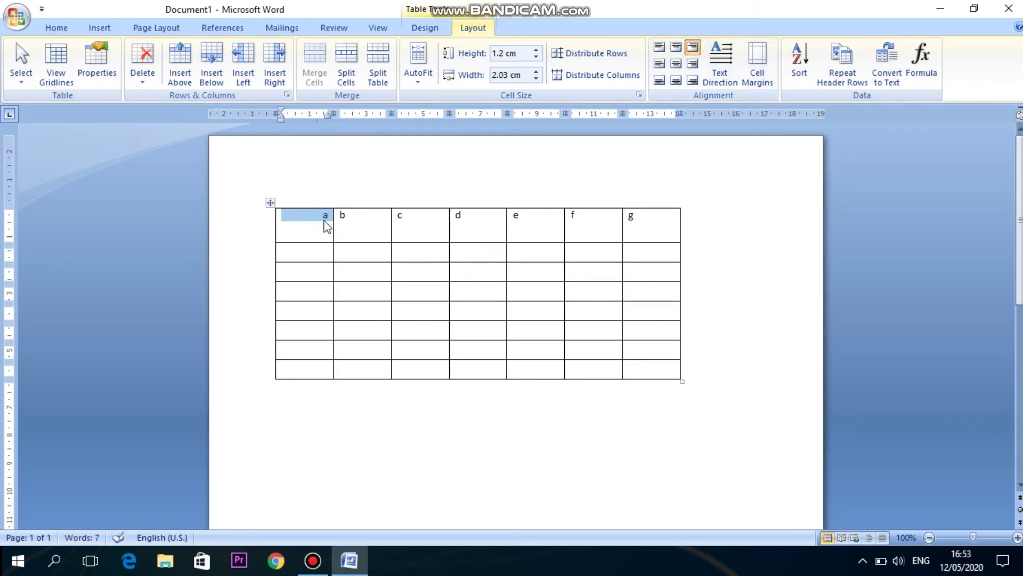
left_click(676, 64)
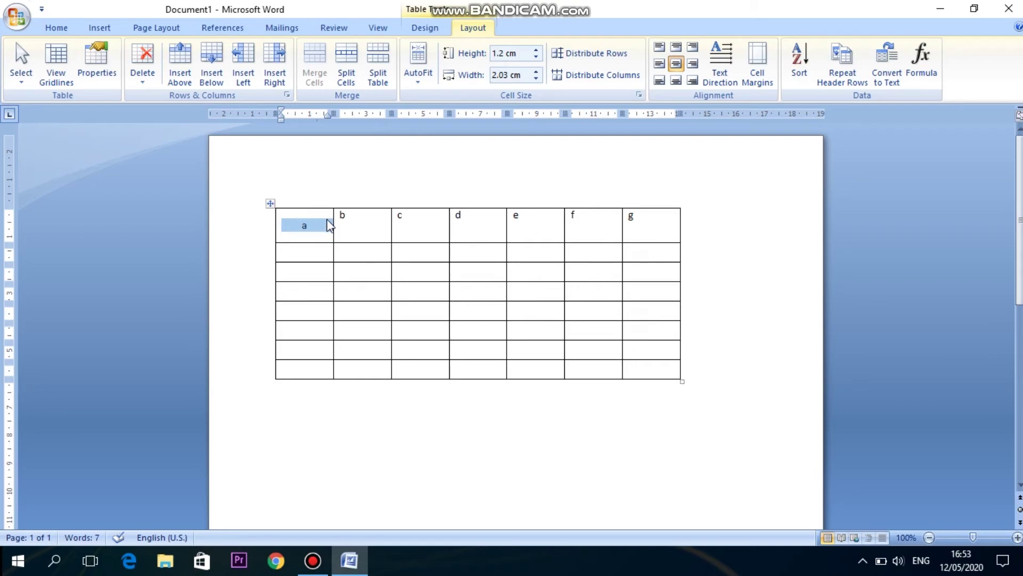
- Undo the alignment changes made to the cell containing the letter a
key("ctrl+z")
key("ctrl+z")
key("ctrl+z")
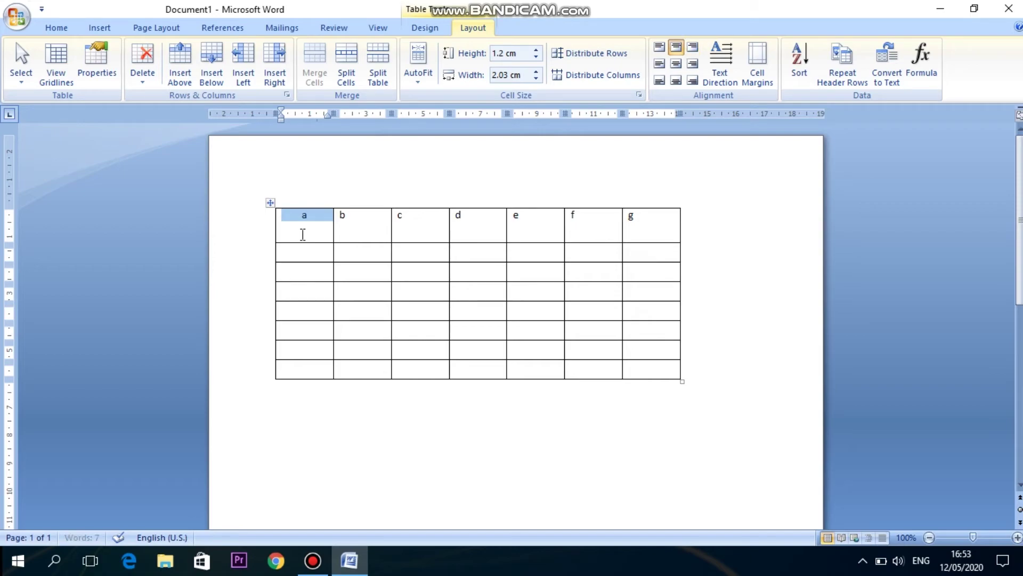
- Center the letters a to g horizontally and vertically within the cells of the table's first row
left_click_drag(302, 226, 625, 226)
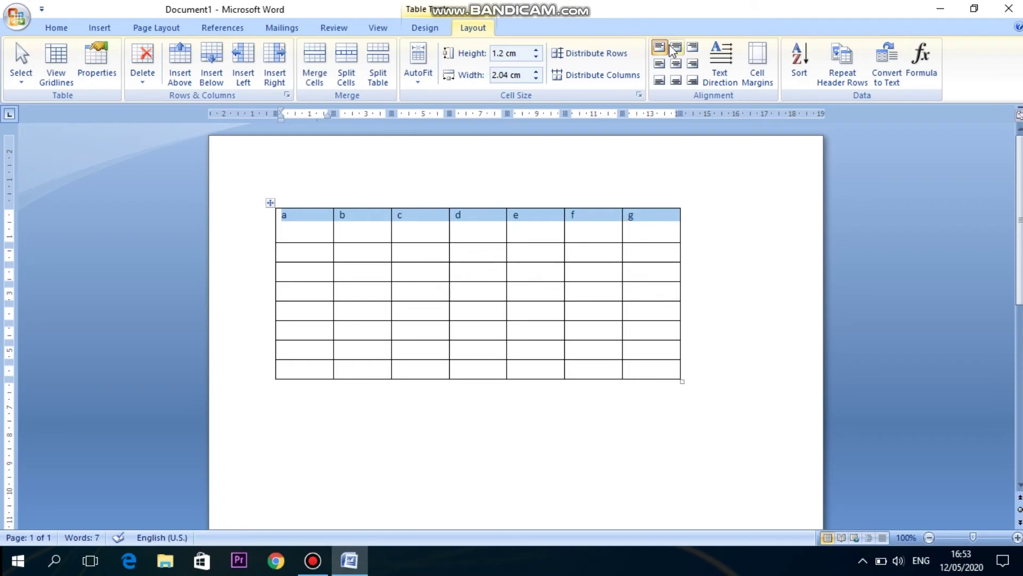
left_click(676, 64)
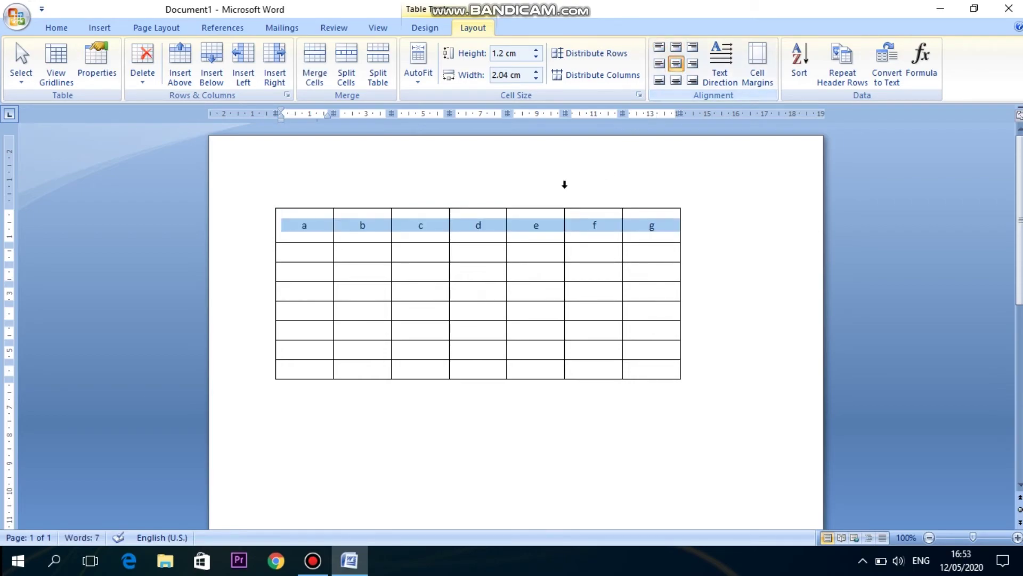
left_click(452, 235)
left_click(408, 234)
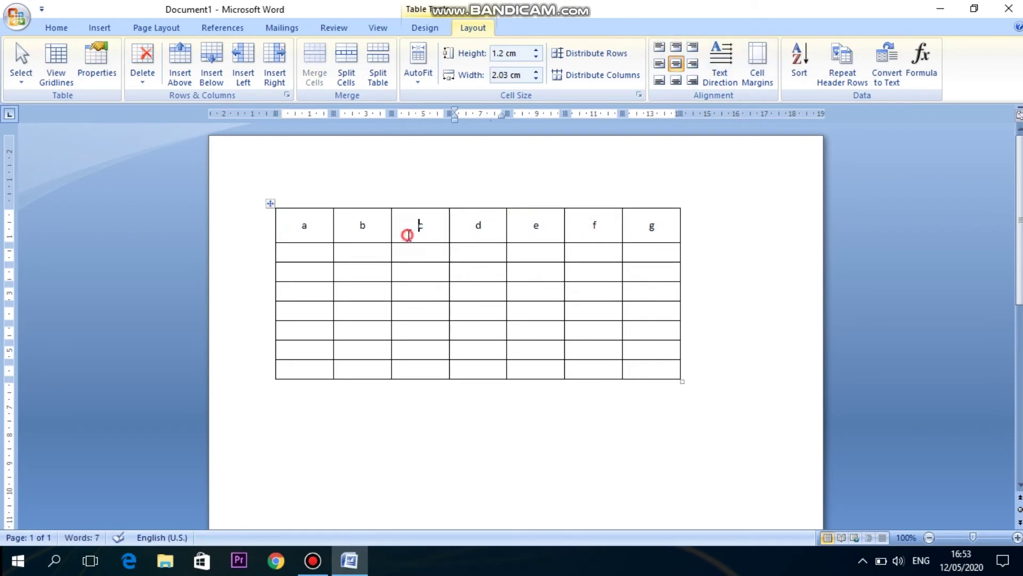
left_click(344, 233)
left_click(323, 229)
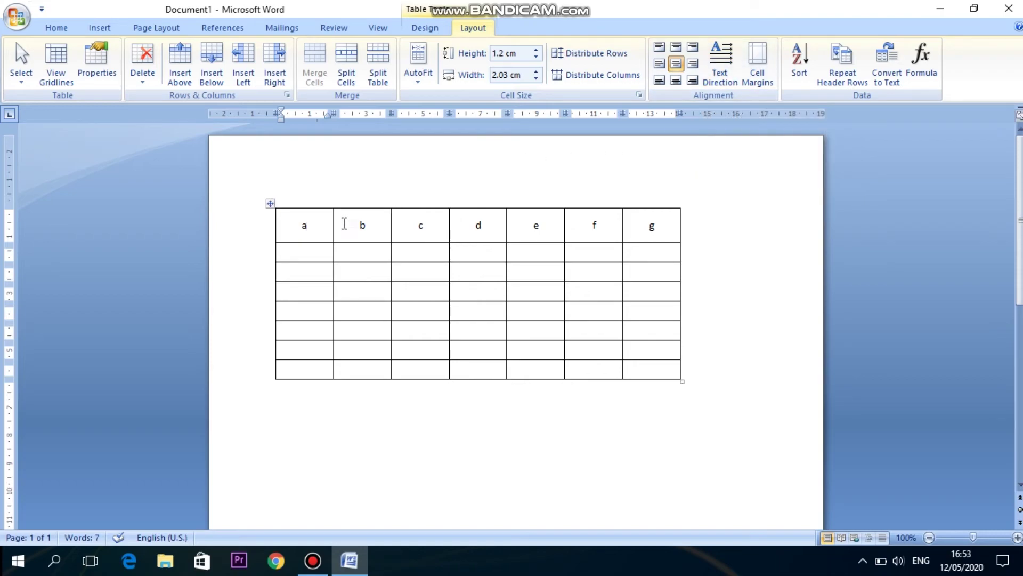
left_click_drag(318, 224, 624, 223)
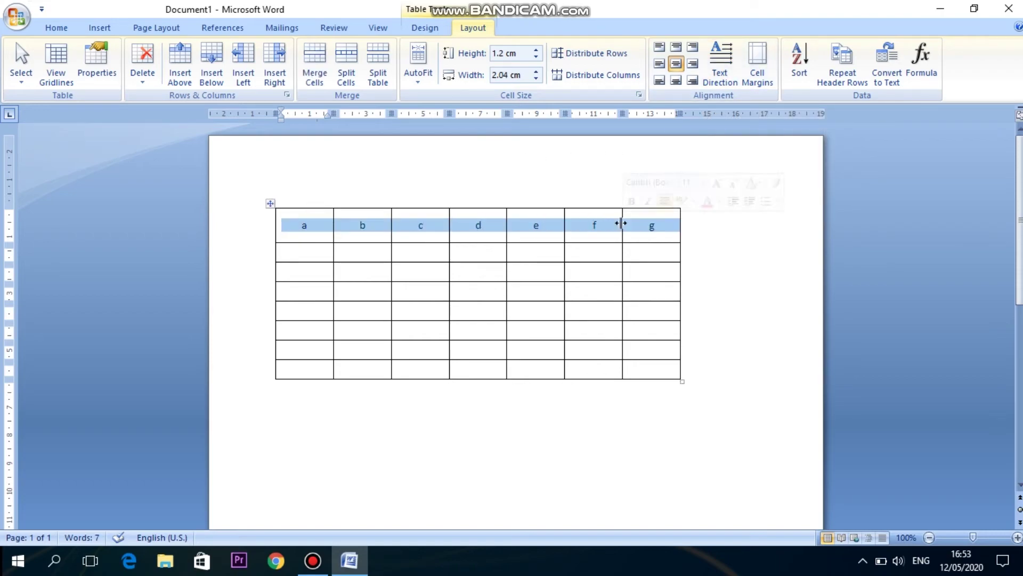
left_click(467, 226)
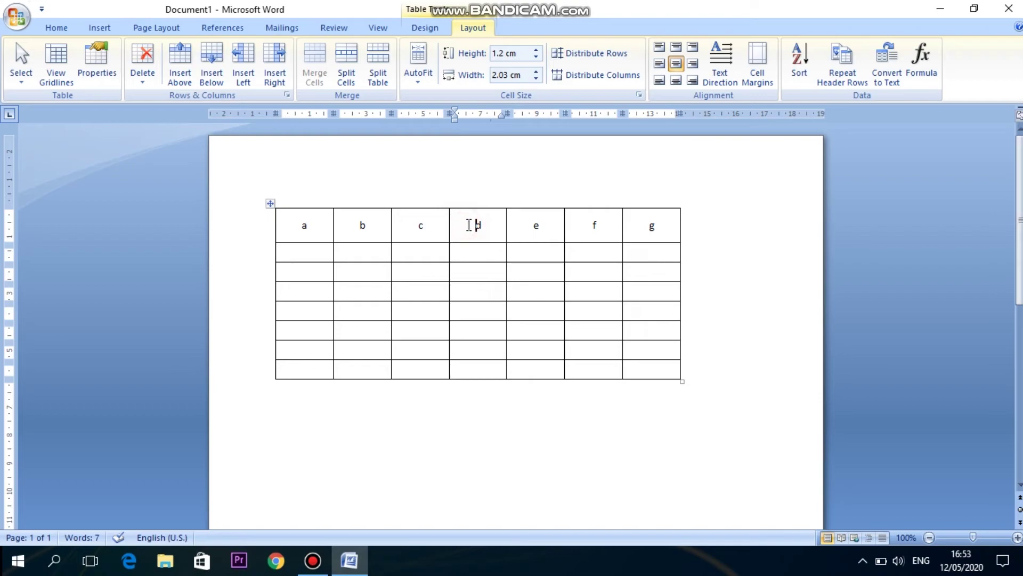
left_click(312, 225)
left_click(373, 225)
left_click(416, 225)
left_click(460, 226)
- Change the text direction of the whole first row to read top to bottom, and change it again to read bottom to top
left_click_drag(324, 226, 652, 224)
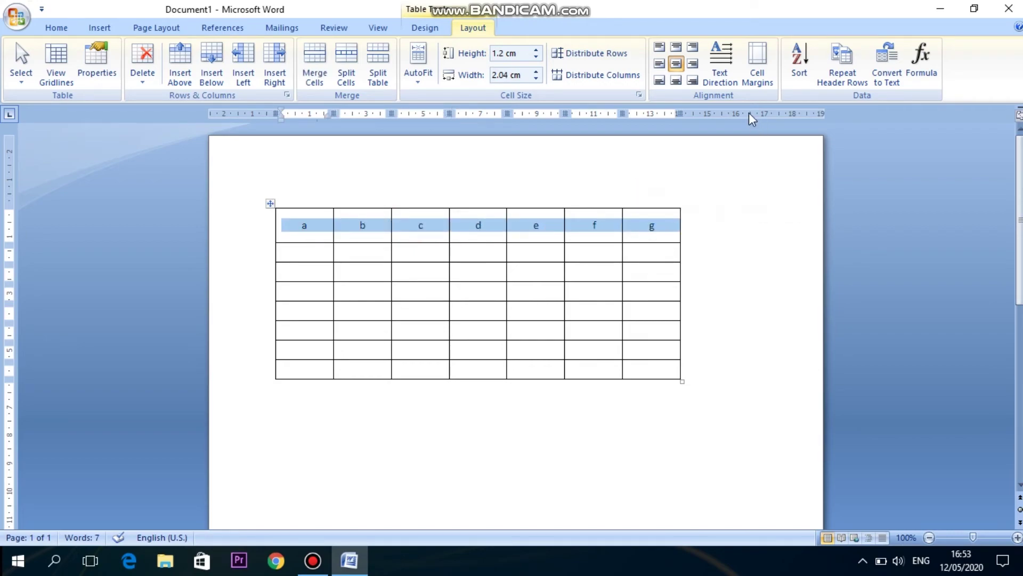
left_click(718, 65)
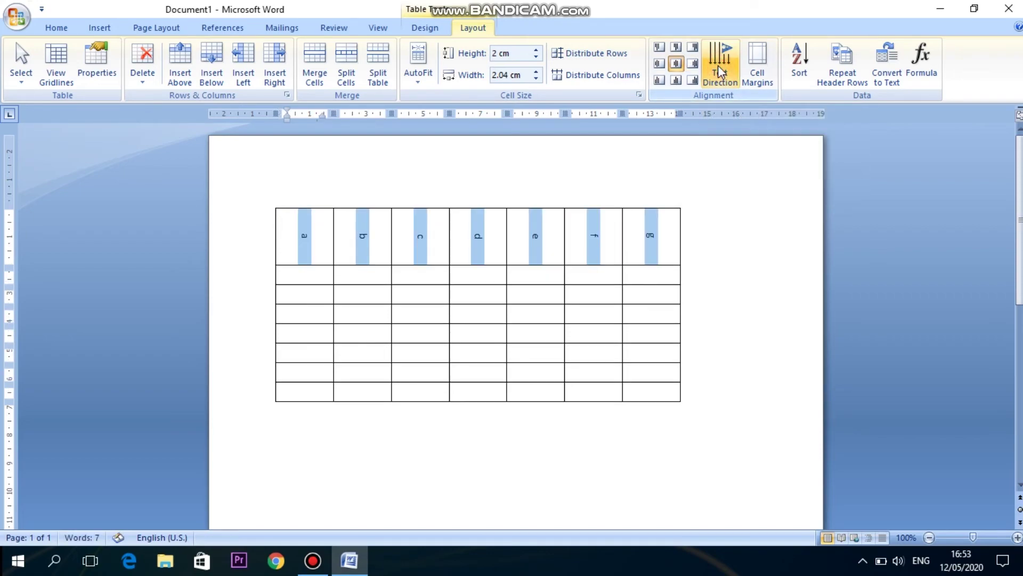
left_click(363, 235)
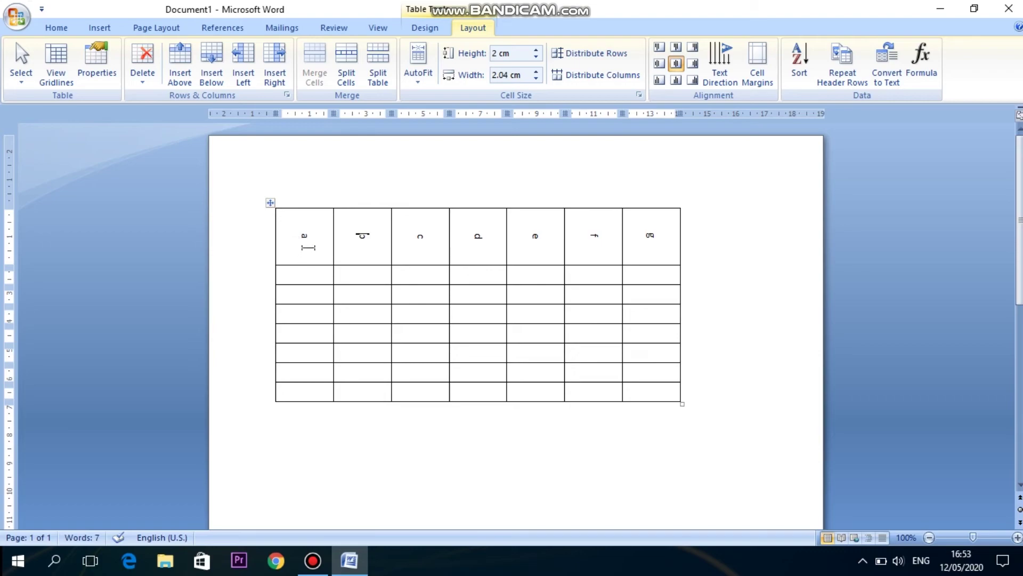
left_click(308, 235)
left_click(364, 235)
left_click(412, 235)
left_click_drag(309, 230, 662, 245)
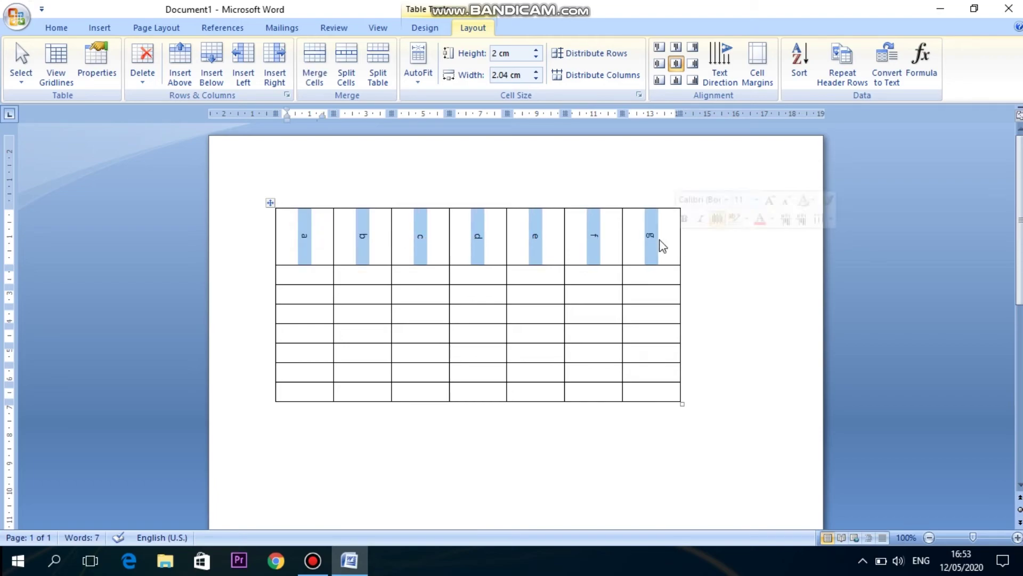
left_click(709, 72)
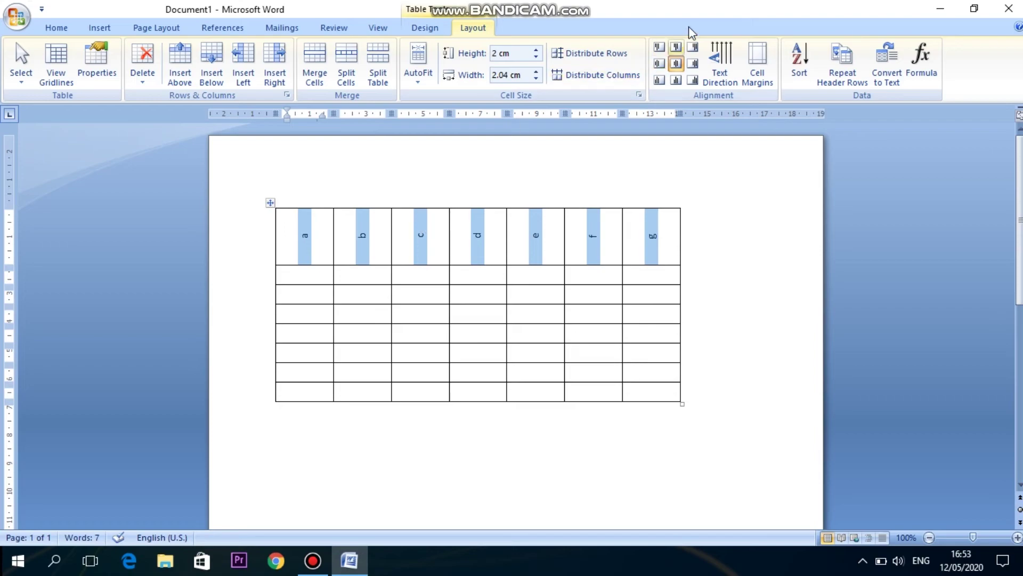
- Return the first row's text to the horizontal direction and enter Abc in the first cell of the second row
left_click(722, 60)
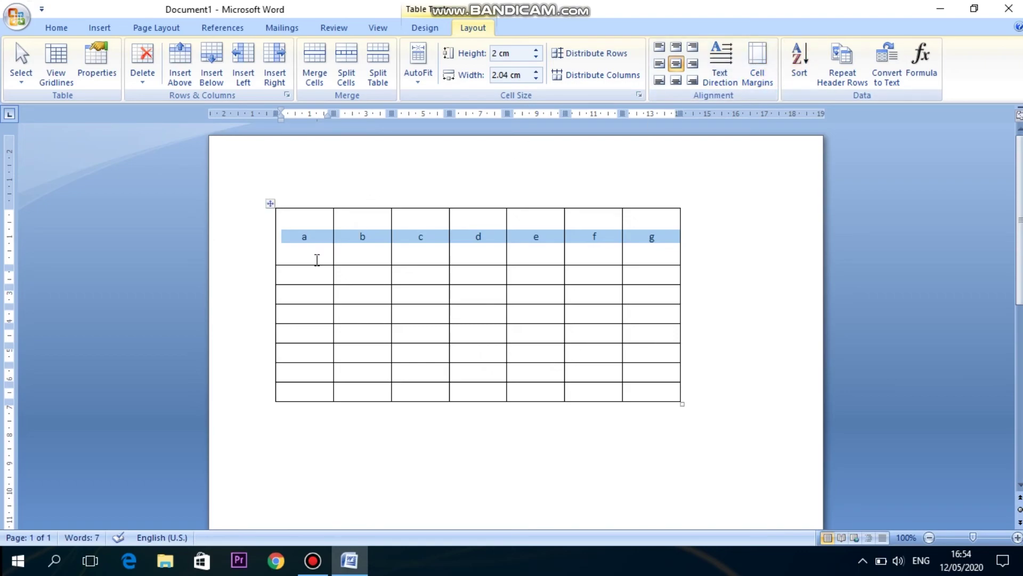
left_click(299, 282)
type("Abc")
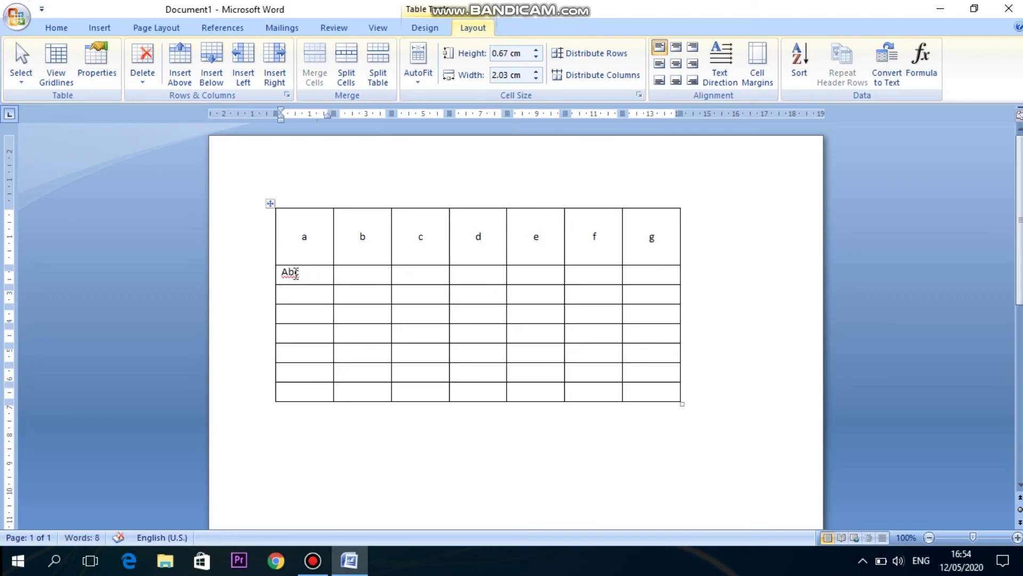
left_click(304, 312)
left_click(287, 273)
left_click(282, 274)
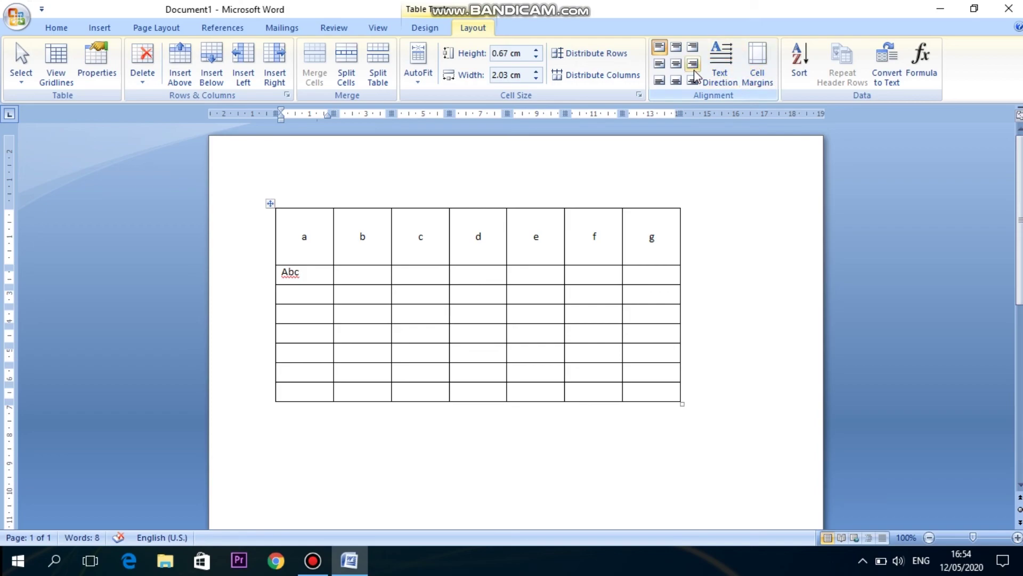
- Set the table's default top and bottom cell margins to 0.5 cm each
left_click(766, 86)
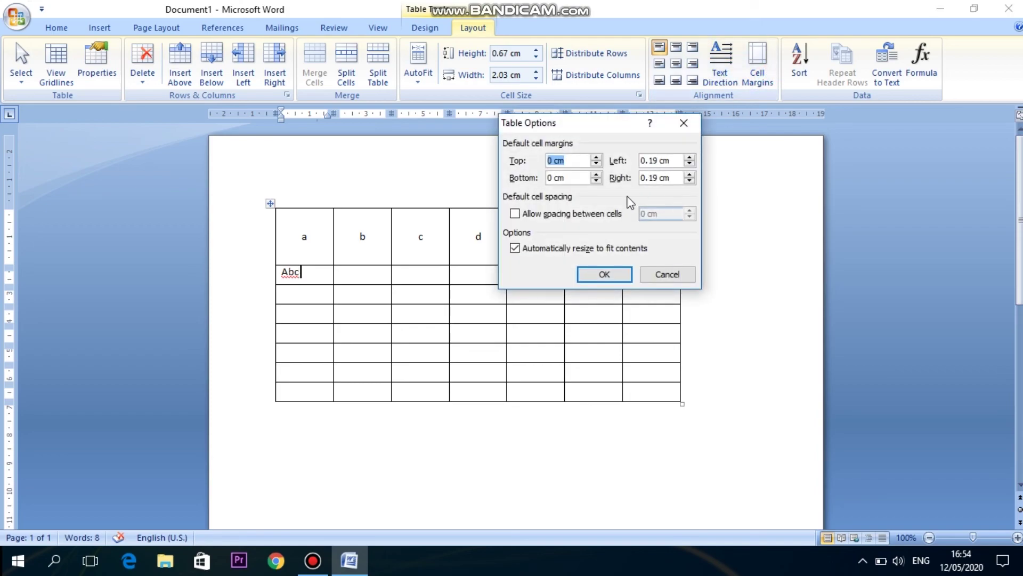
left_click_drag(570, 130, 466, 137)
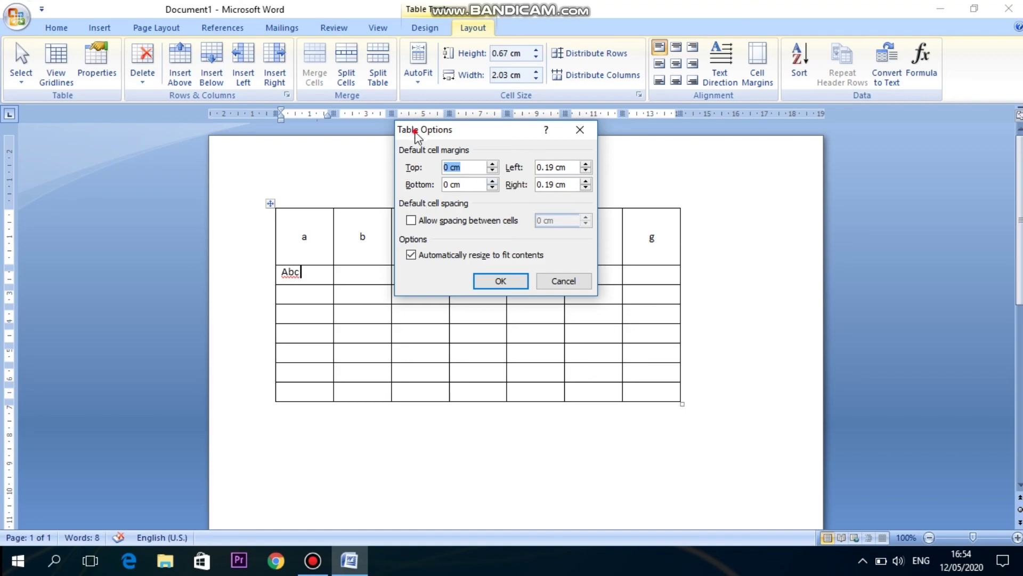
left_click_drag(416, 138, 549, 120)
left_click_drag(604, 168, 548, 167)
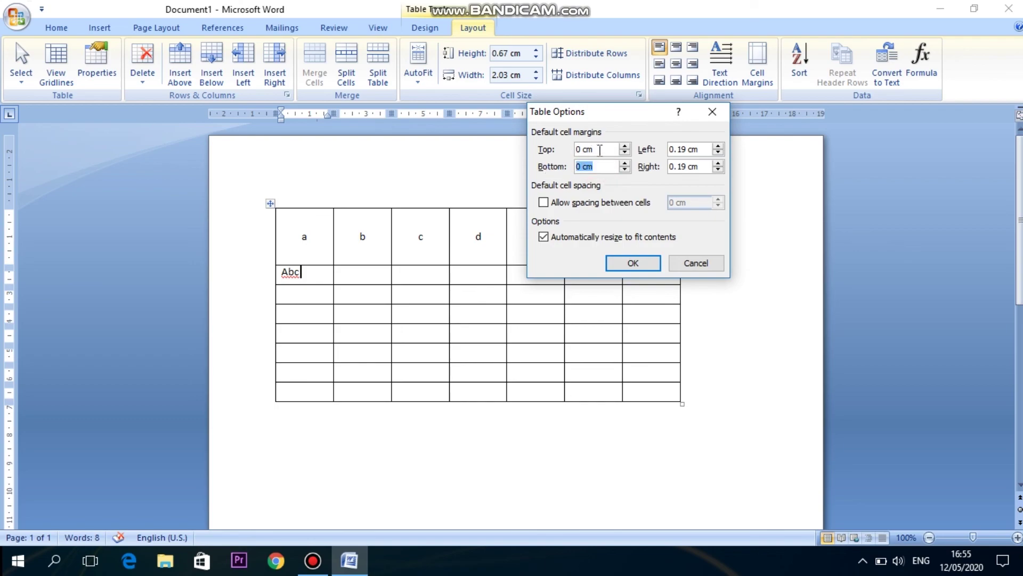
left_click_drag(599, 150, 545, 150)
type("0.5")
left_click_drag(601, 166, 537, 169)
type("0.5")
- Set the default left and right cell margins to 0 and apply the margin settings to the table
left_click_drag(705, 149, 718, 167)
type("0")
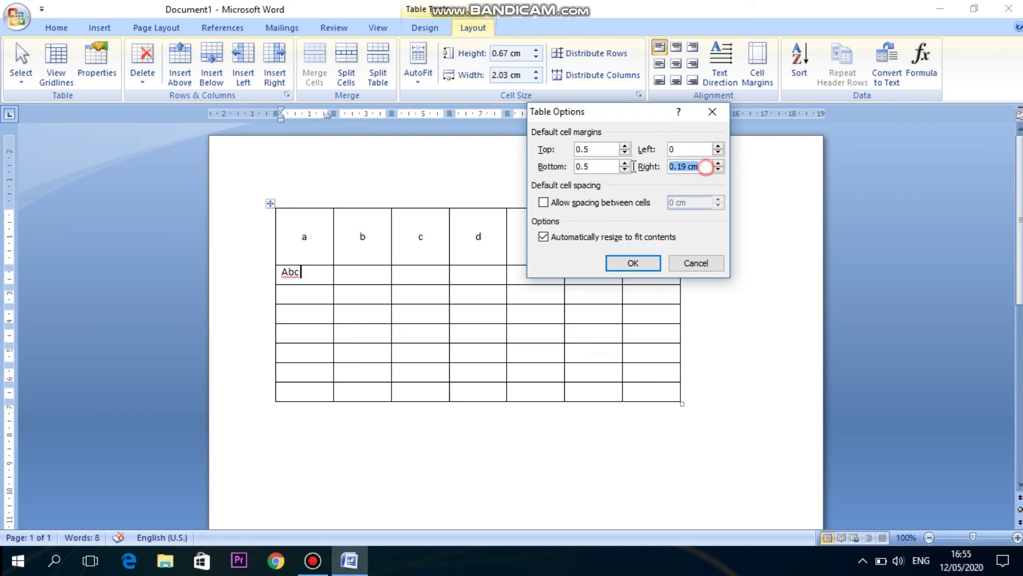
type("0")
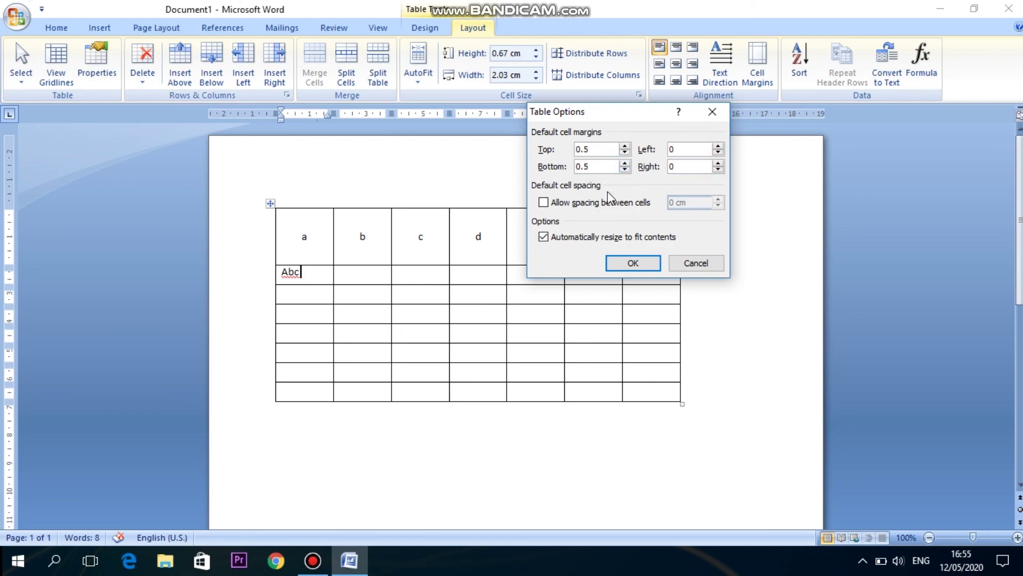
left_click(651, 263)
left_click(320, 327)
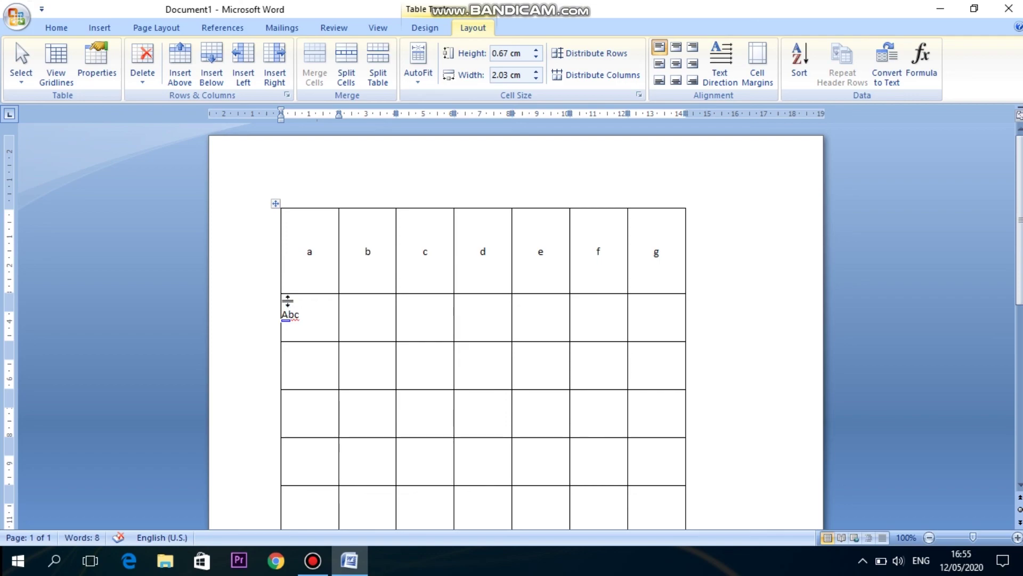
mouse_move(293, 315)
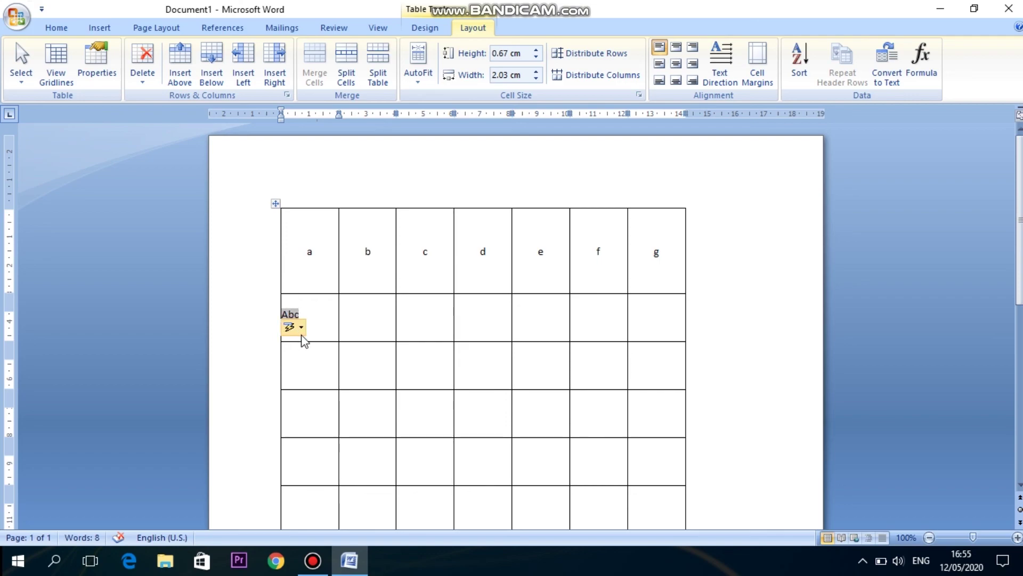